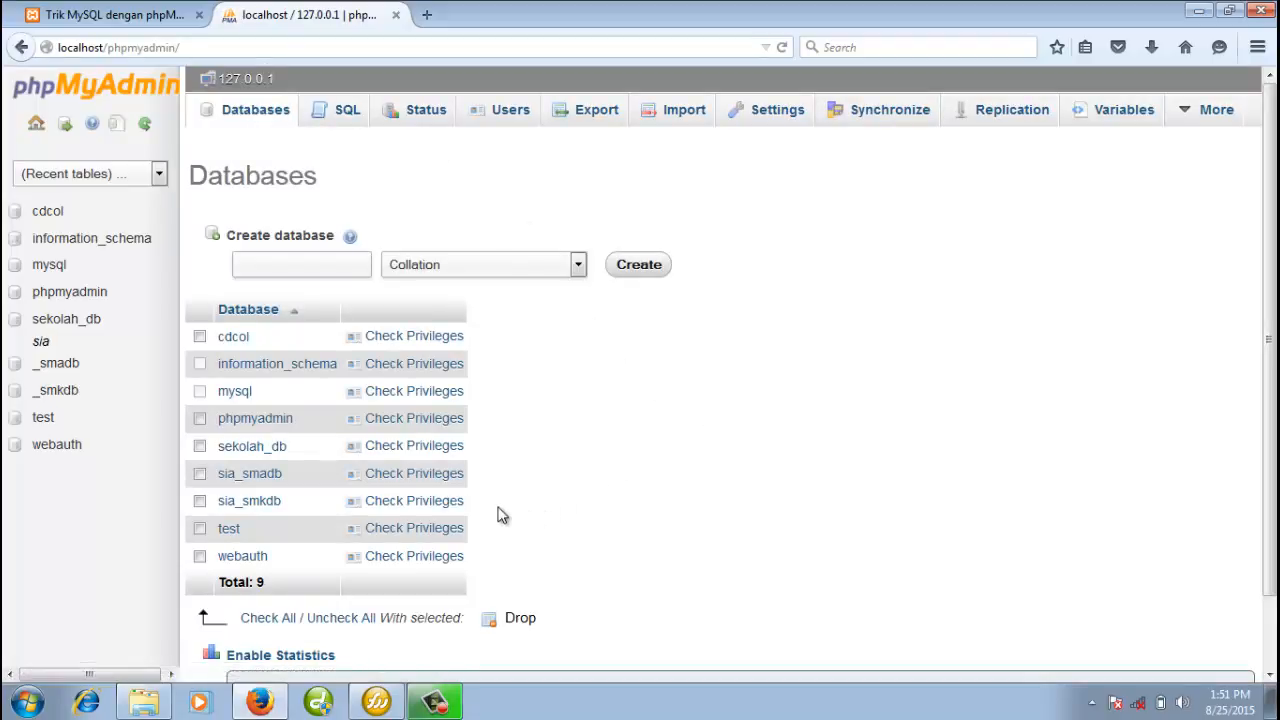
Open sekolah_db, view the siswa table's rows and structure, then return to the database's table listing
click(259, 450)
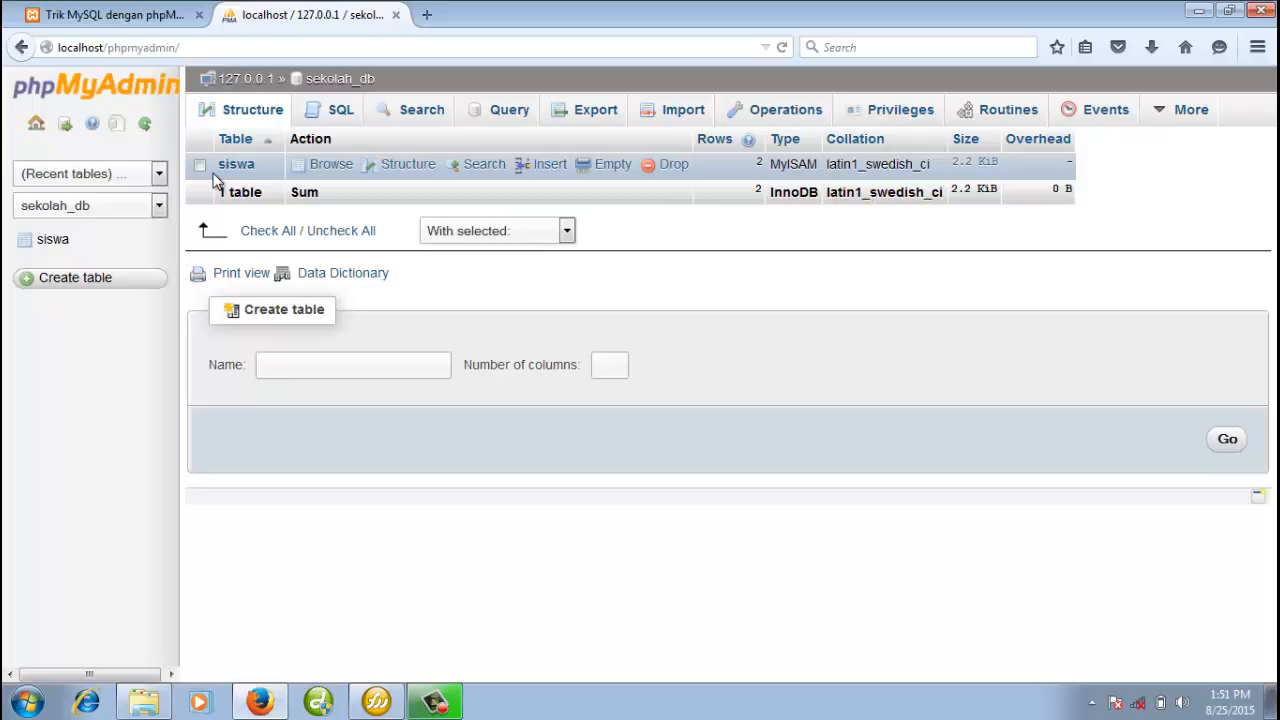
click(54, 245)
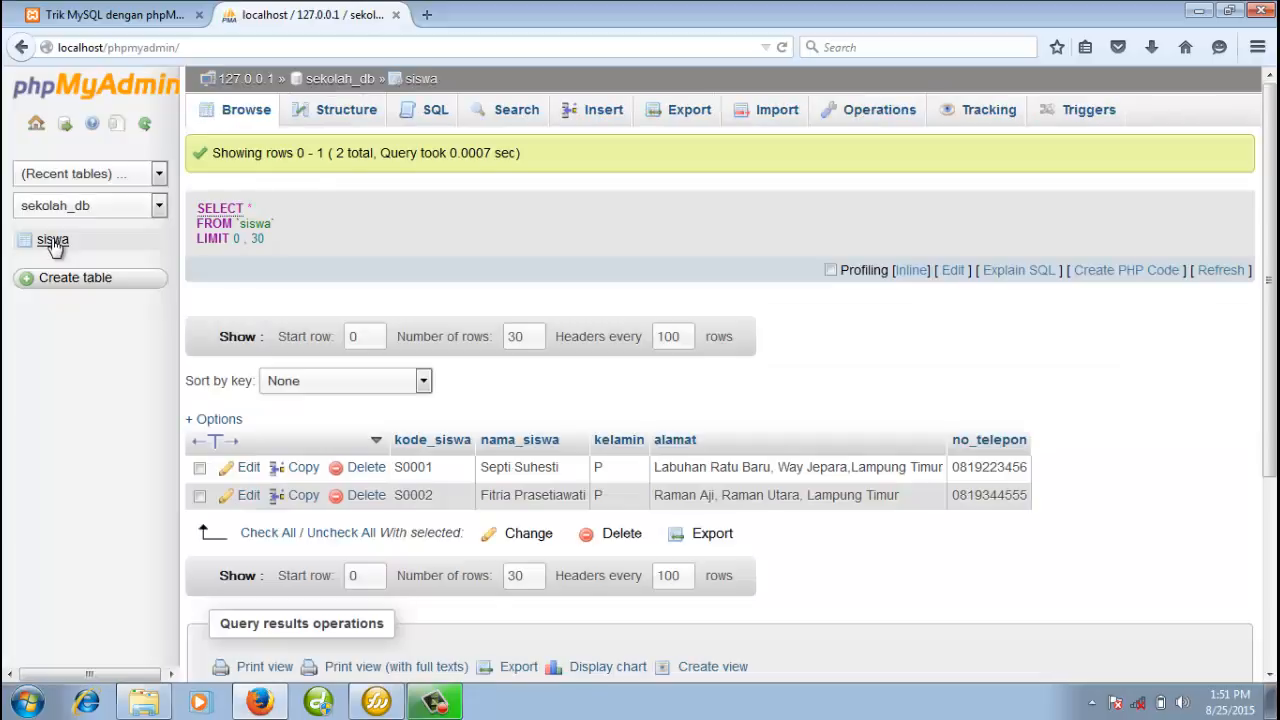
click(354, 115)
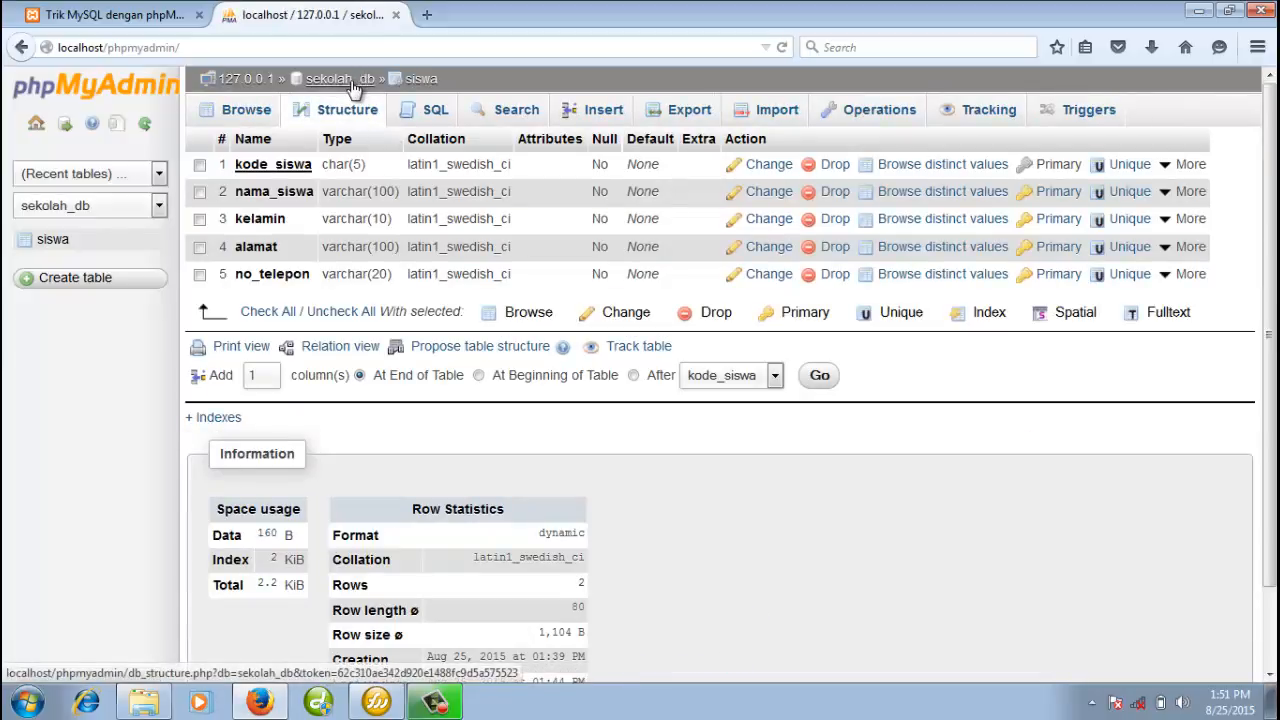
click(354, 84)
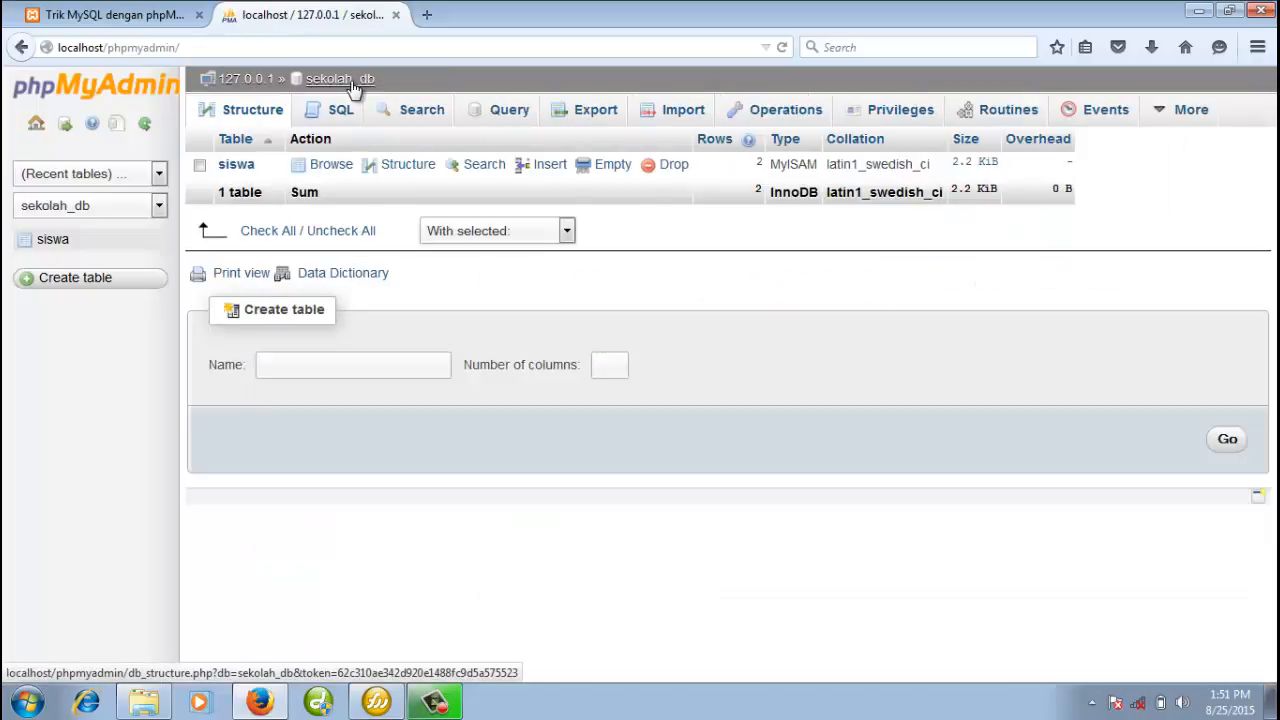
Review siswa's column definitions, then browse its two stored rows, S0001 and S0002
click(421, 172)
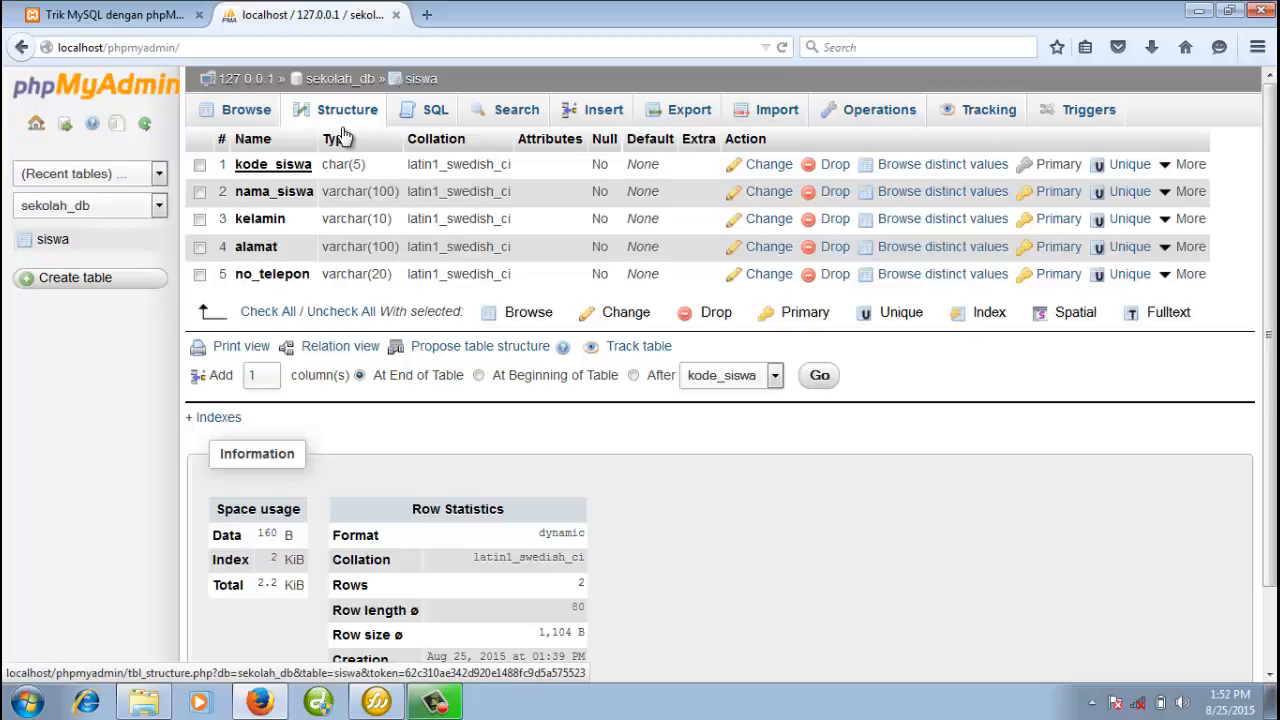
click(247, 117)
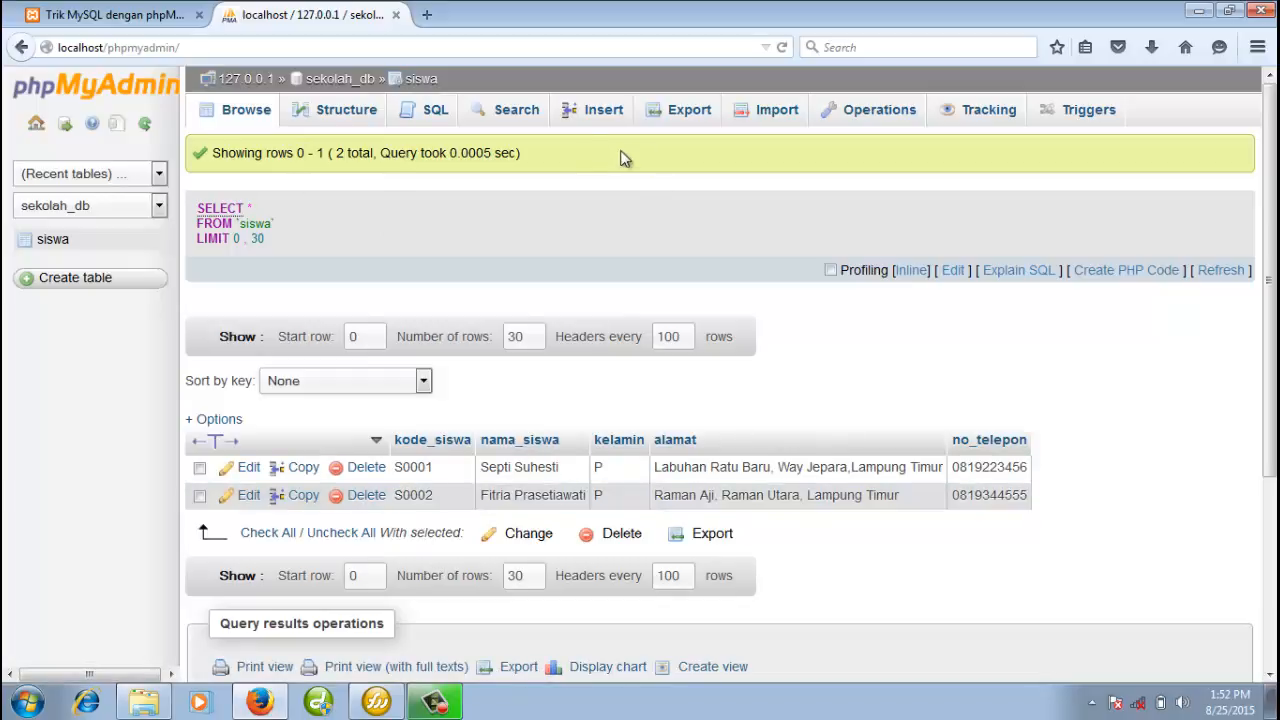
click(608, 116)
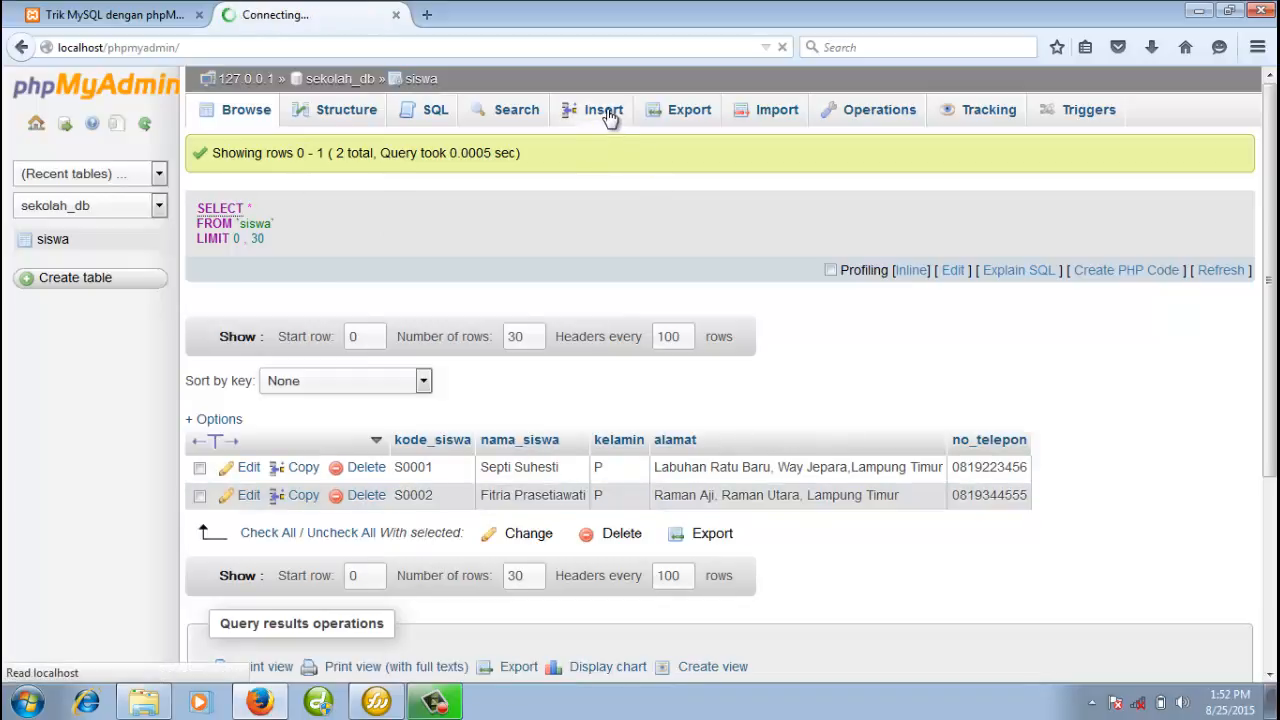
Enter student code S0003 and the student's name, replacing the first name typed
click(627, 168)
text(S)
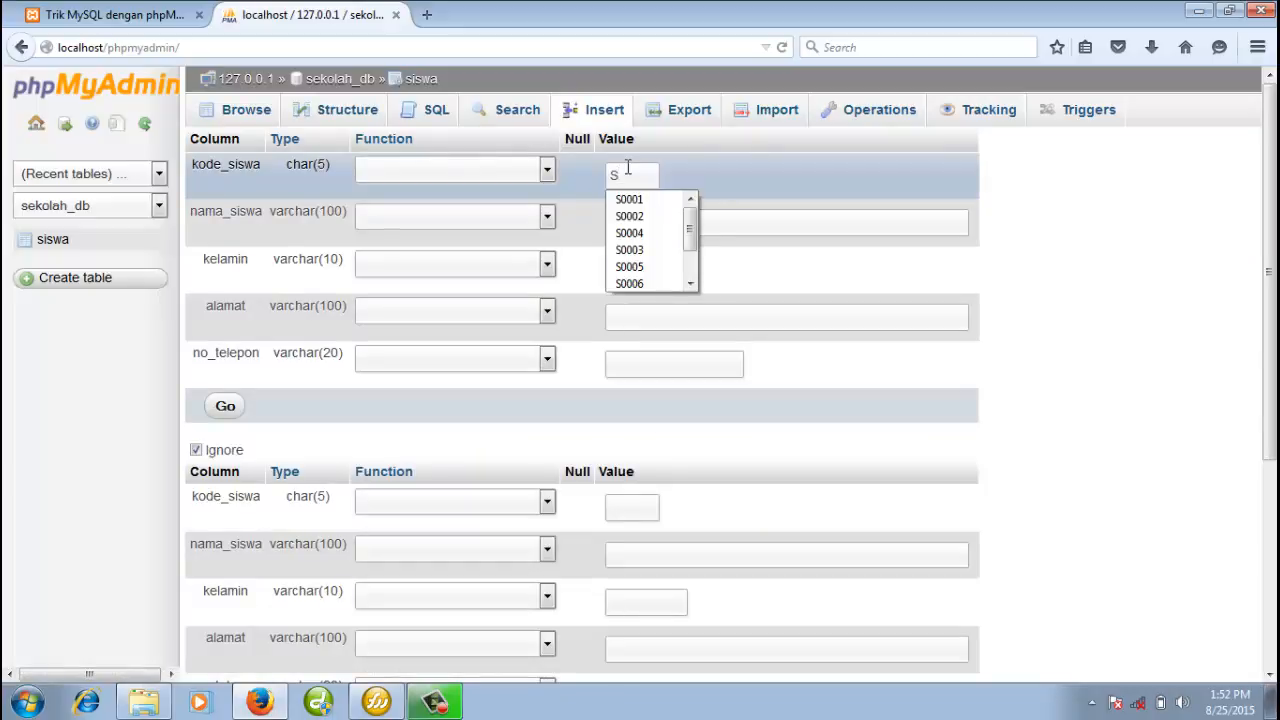
text(0003)
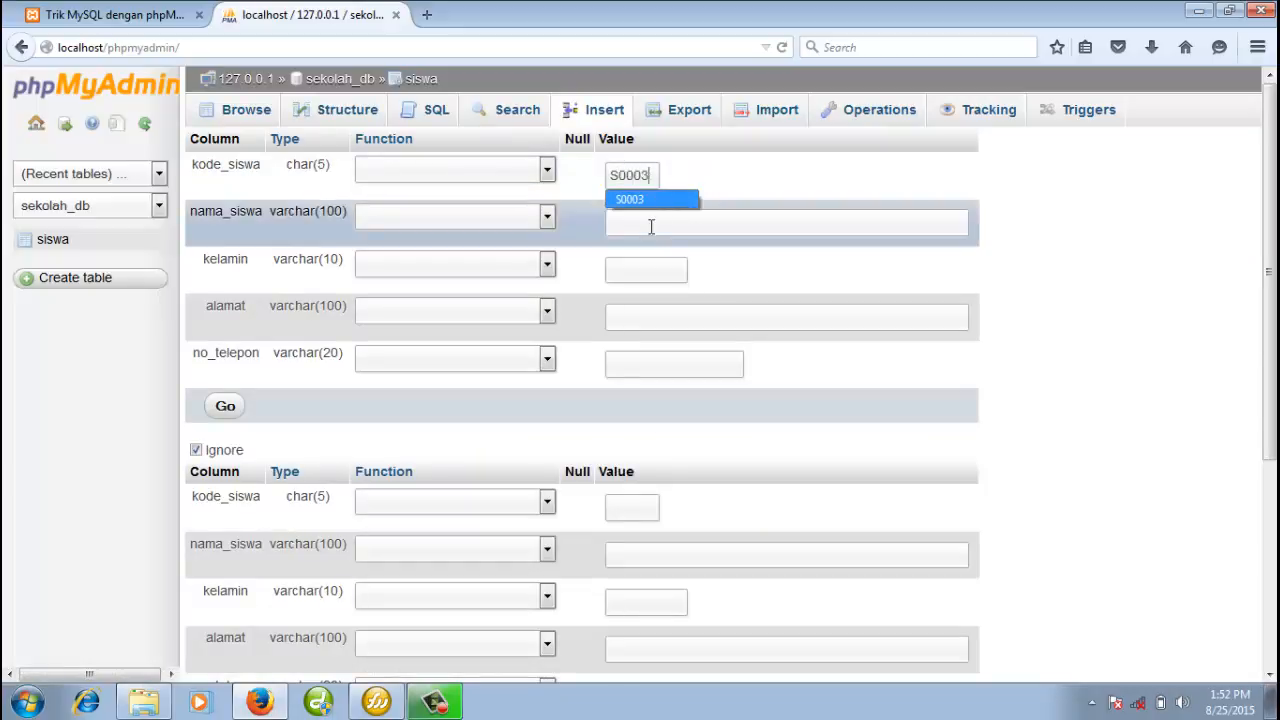
click(651, 227)
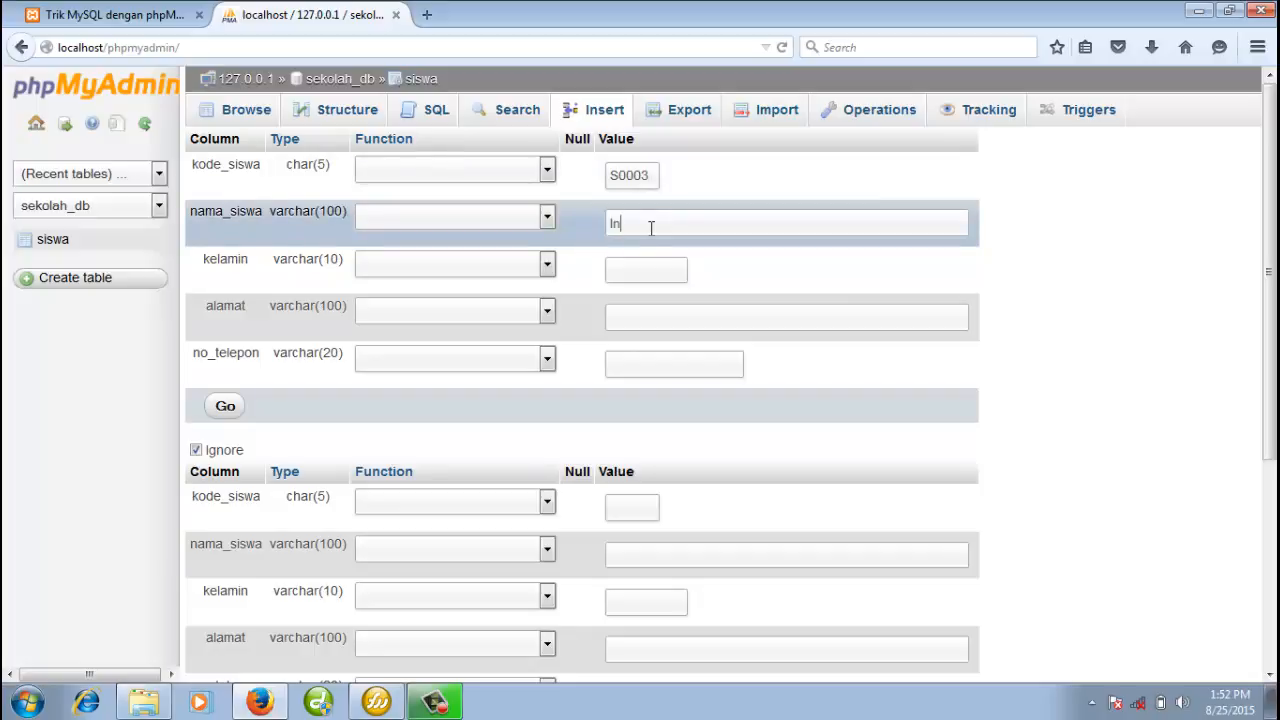
drag(723, 226, 553, 218)
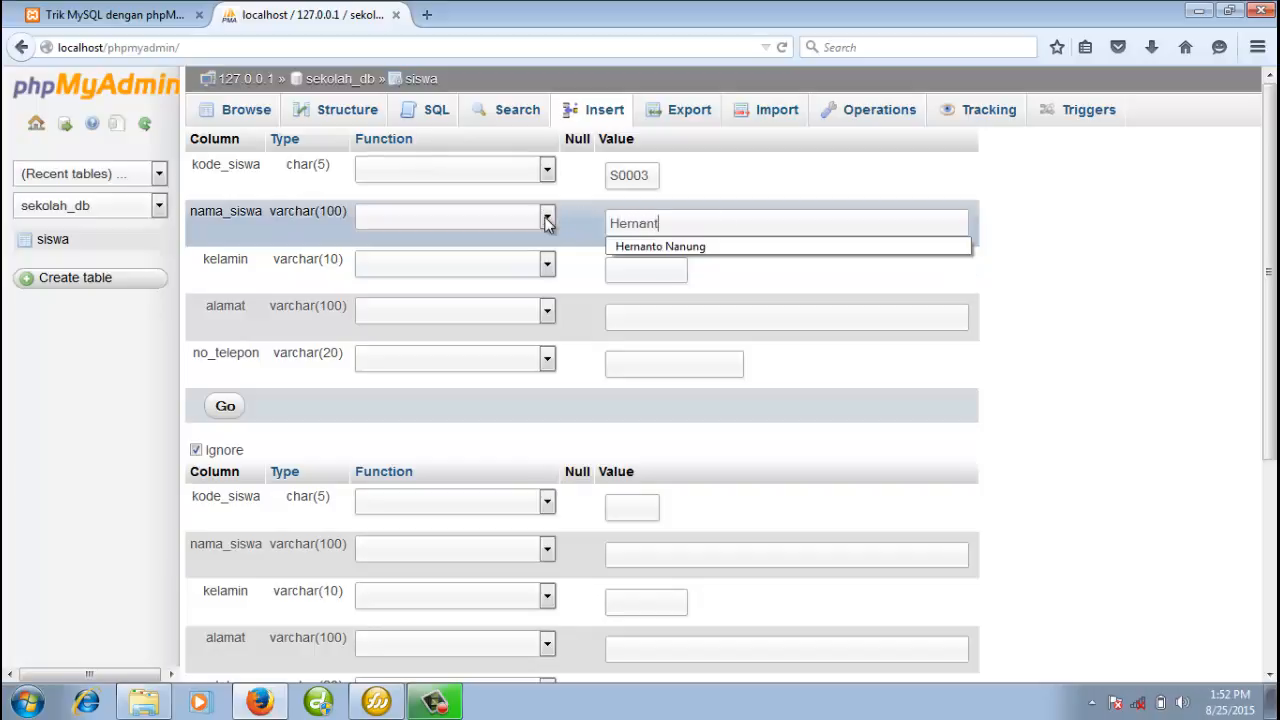
Fill in kelamin L, the address and the phone number, then insert the row
click(622, 272)
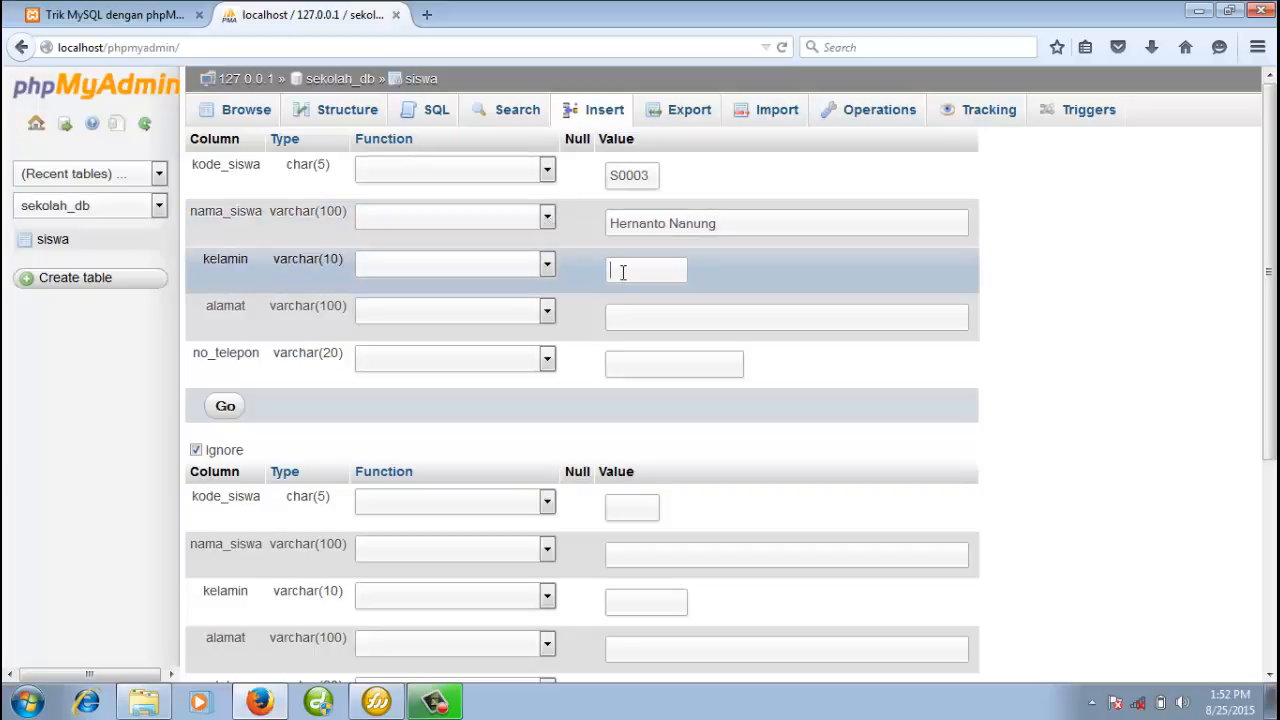
text(L)
click(620, 308)
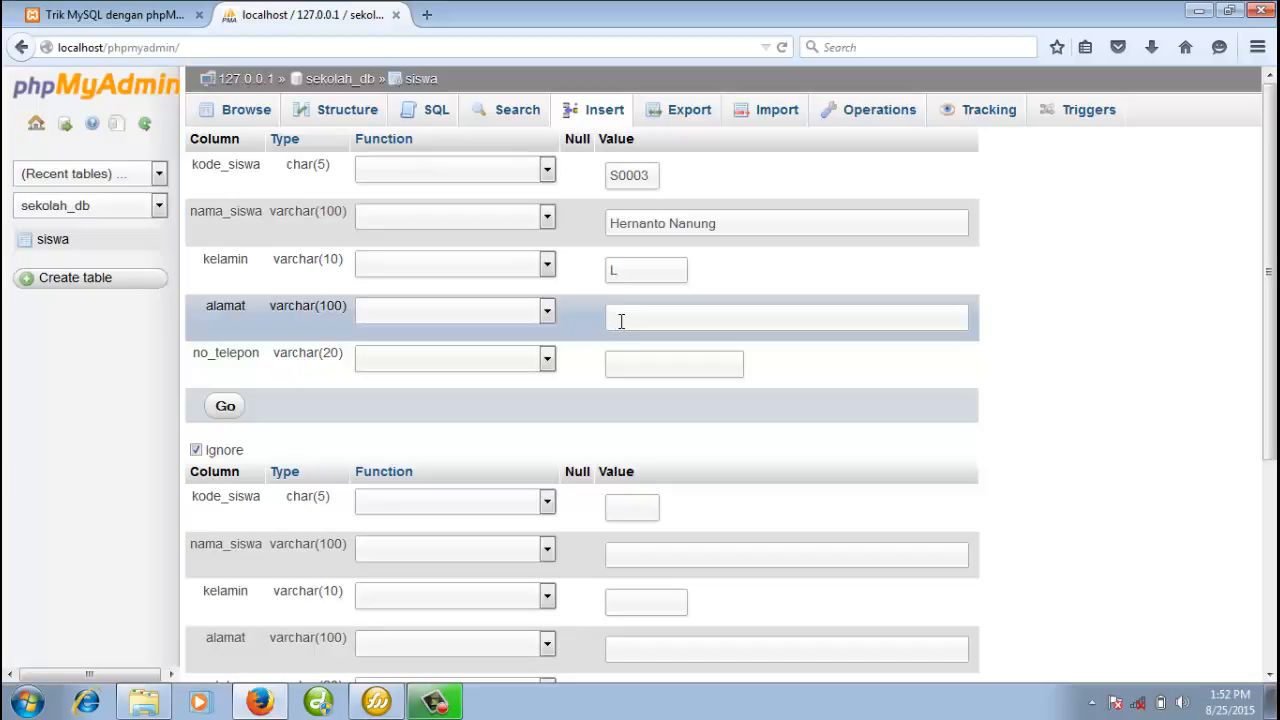
text(Mar)
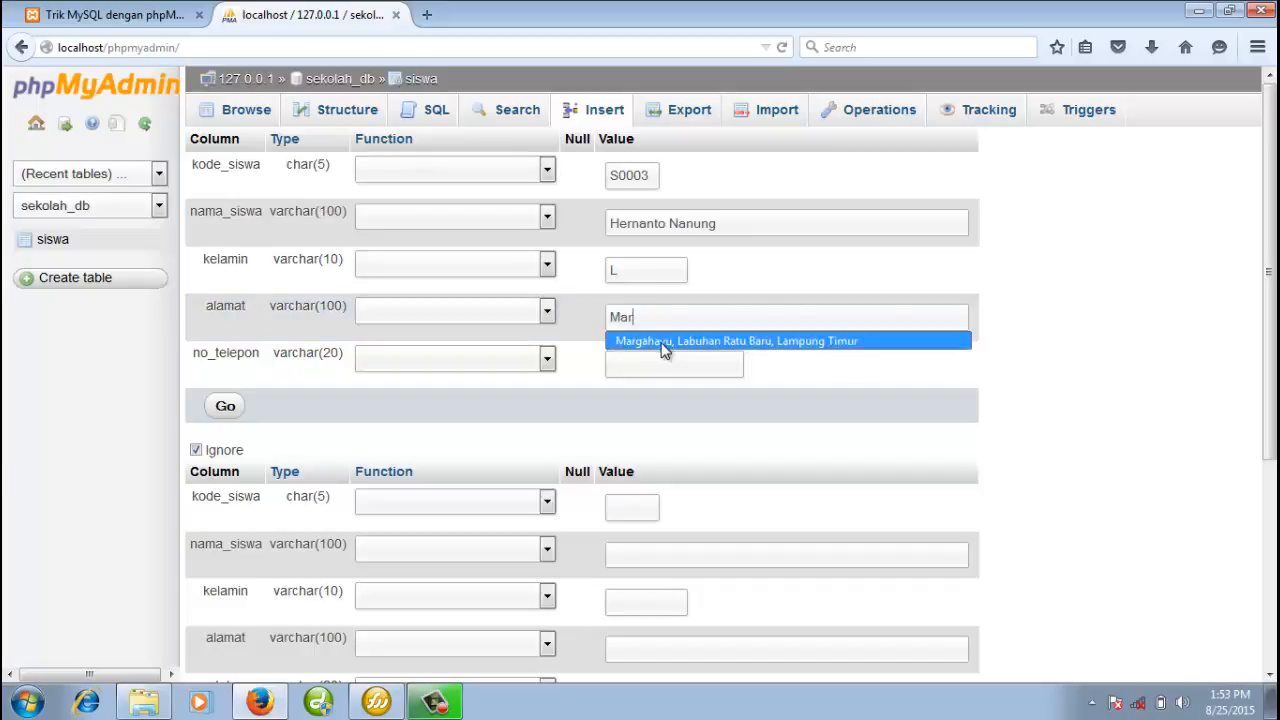
click(661, 343)
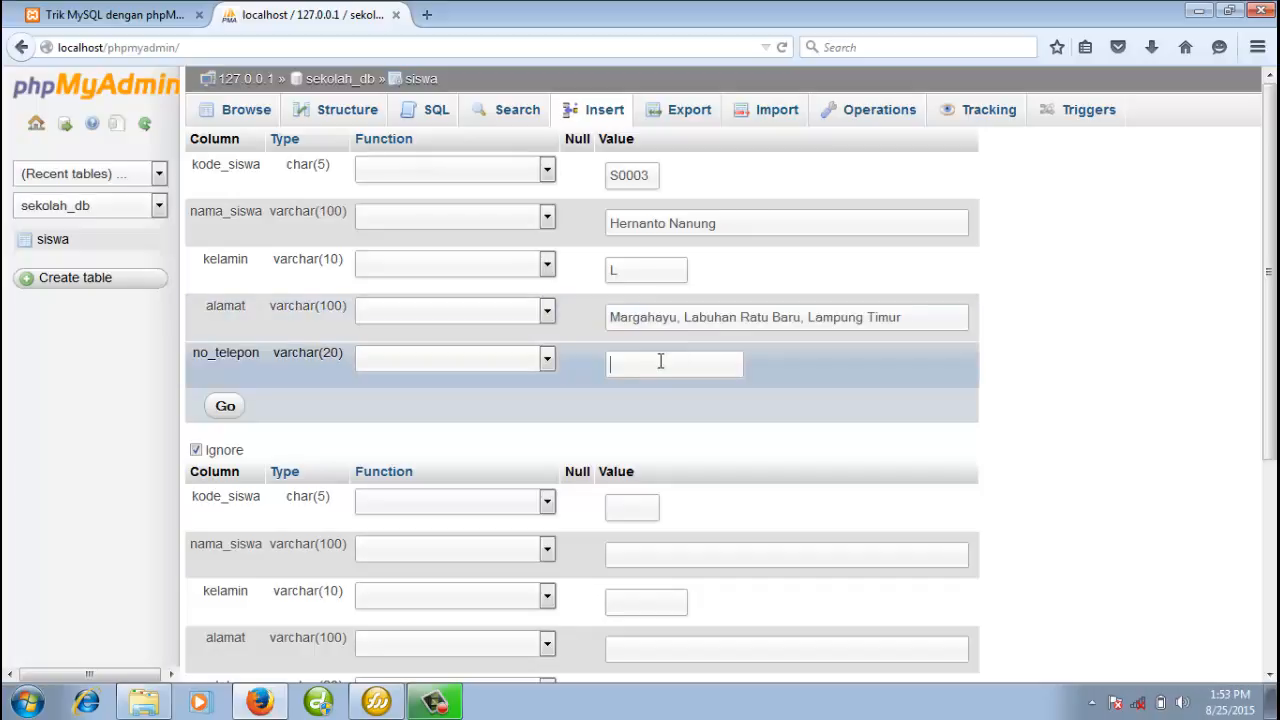
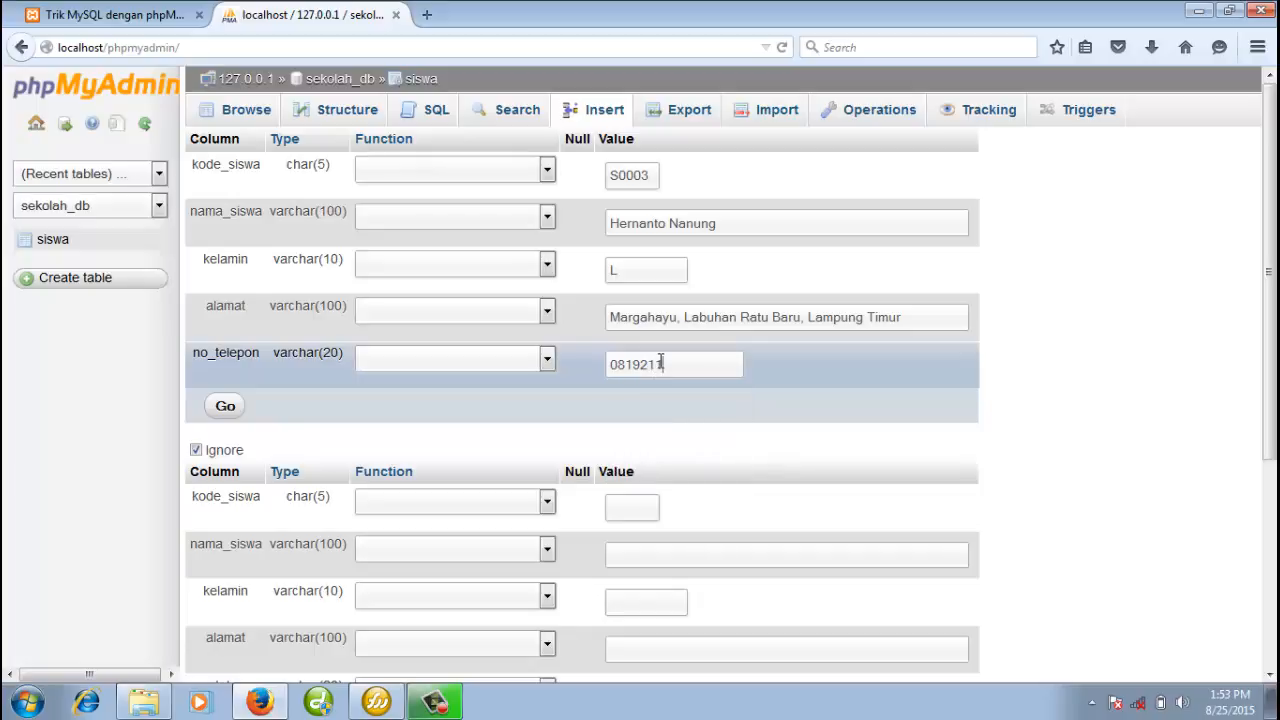
click(225, 409)
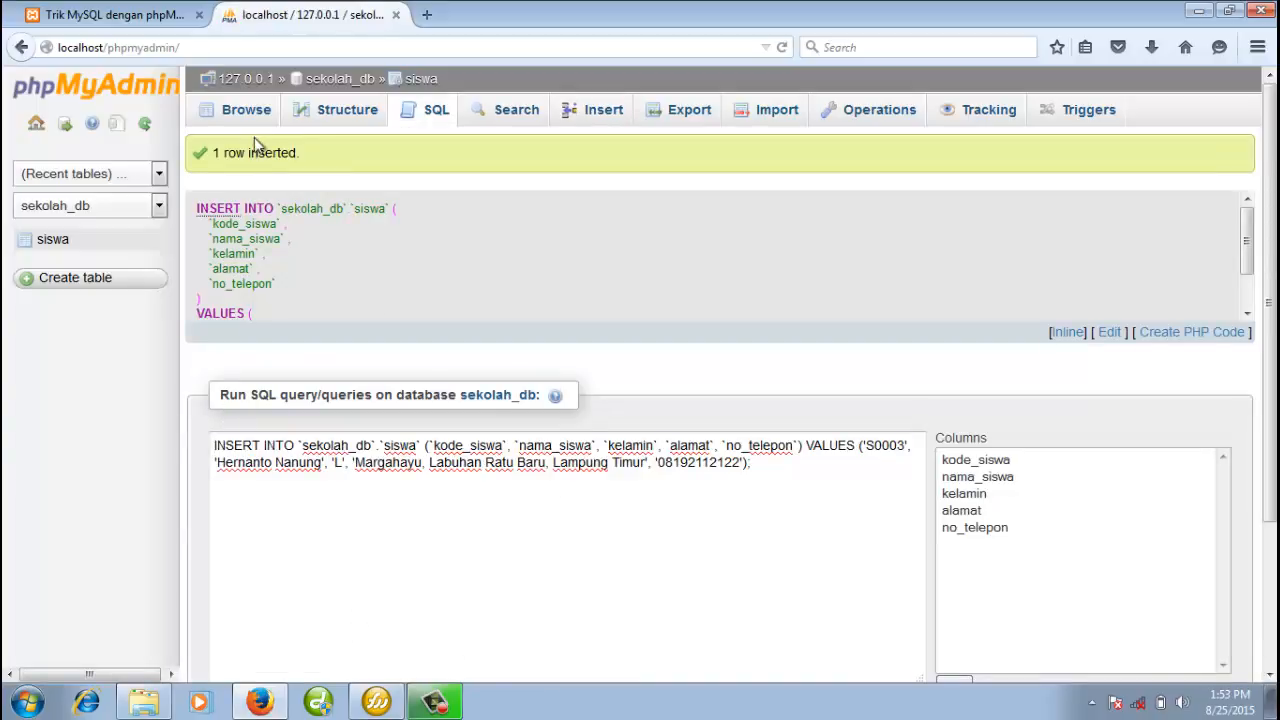
Browse siswa to confirm three rows, with the new S0003 student (kelamin L) alongside S0001 and S0002
click(243, 109)
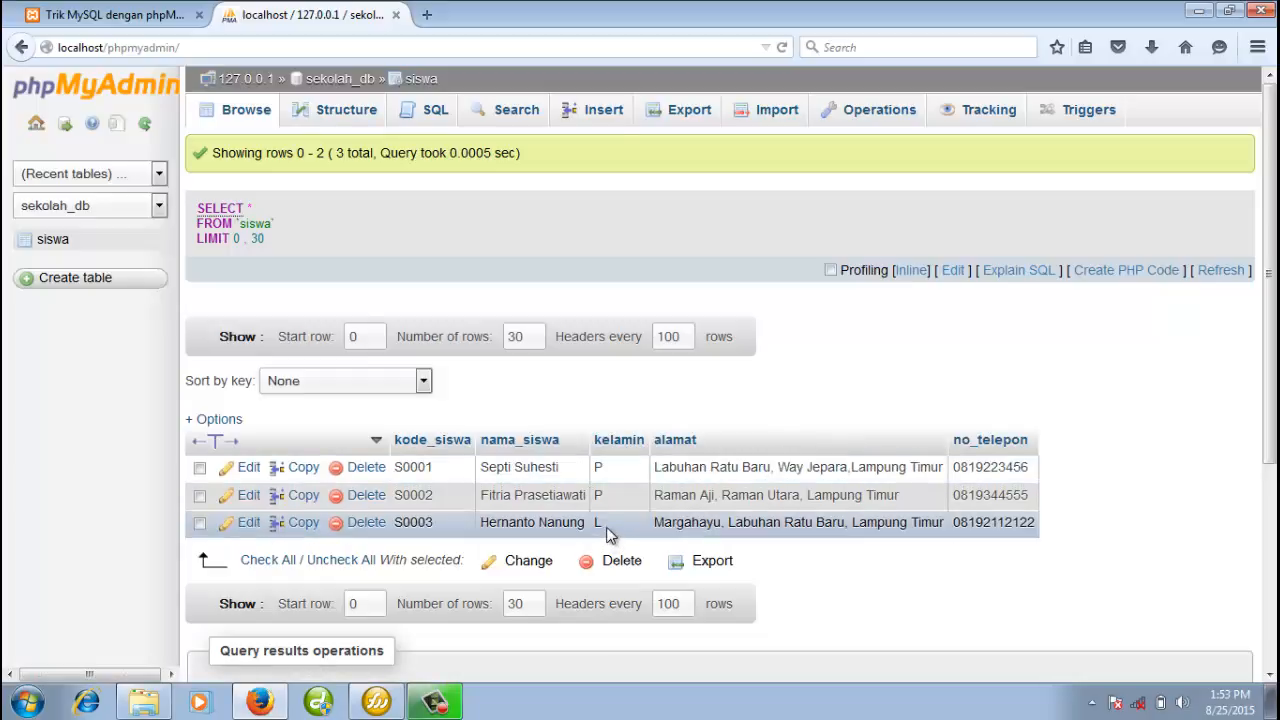
click(342, 118)
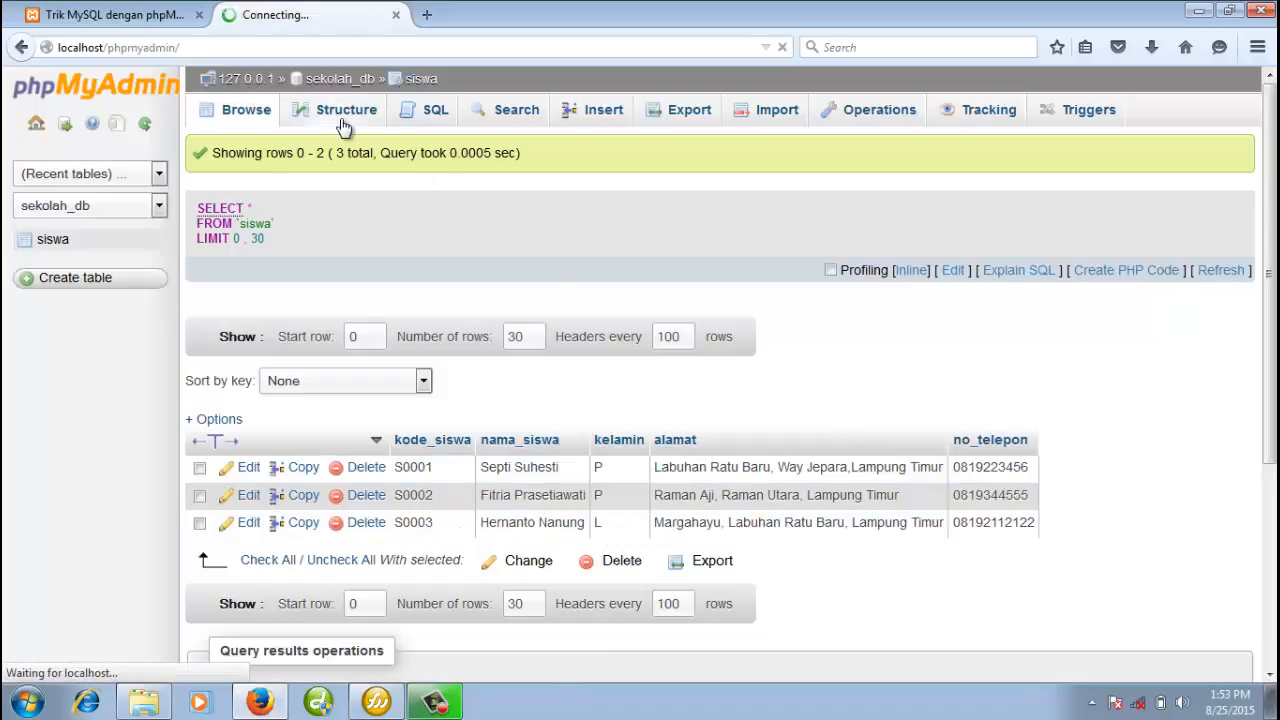
click(245, 110)
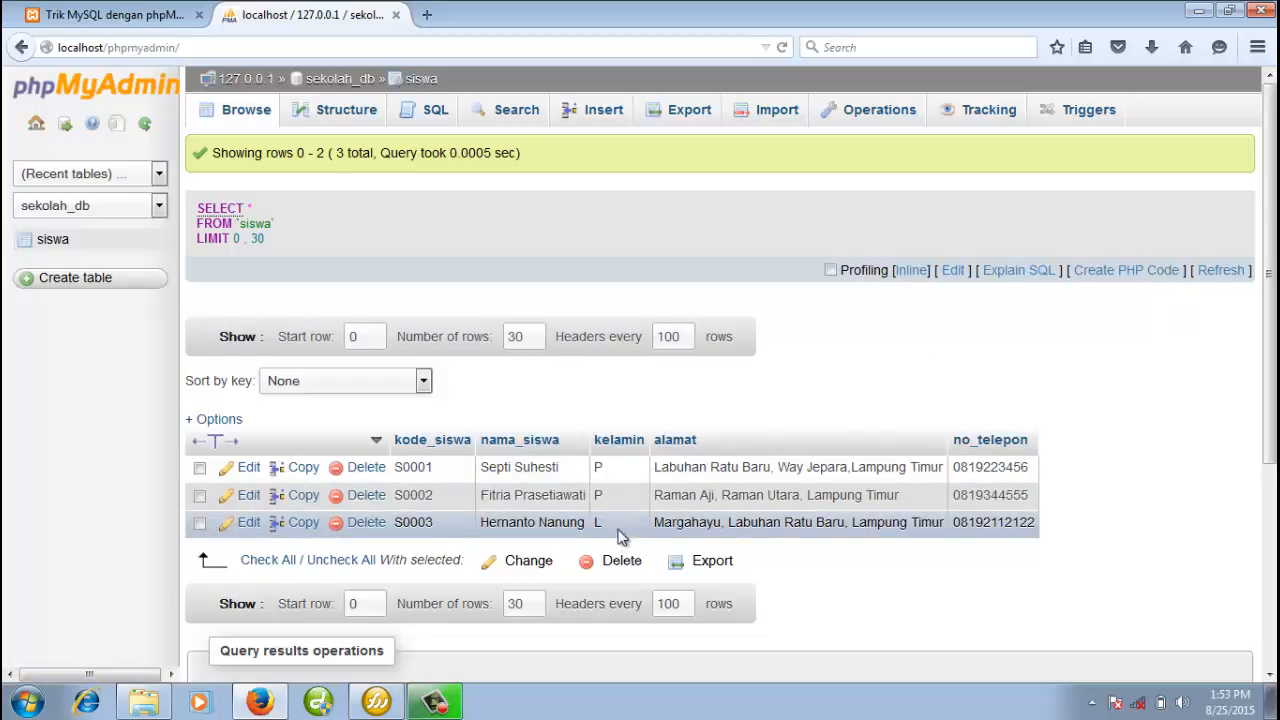
Open the kelamin column's edit form, close it unchanged, and return to sekolah_db
click(331, 118)
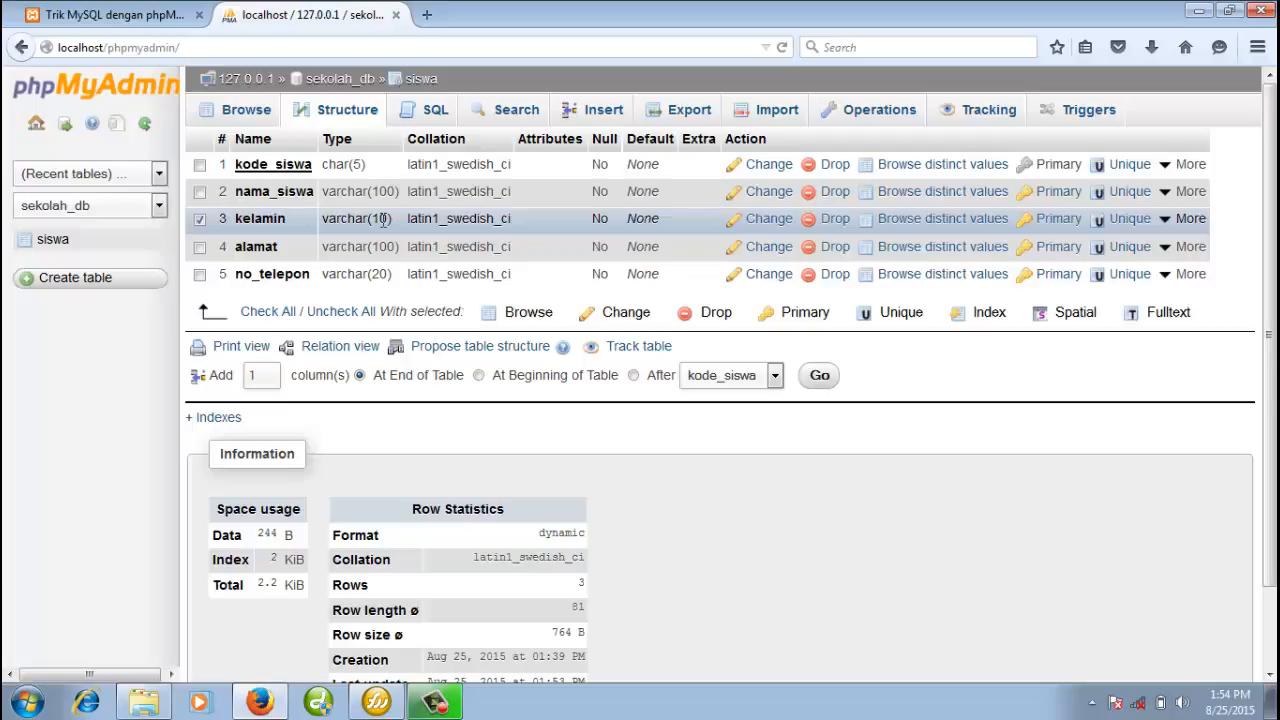
click(201, 220)
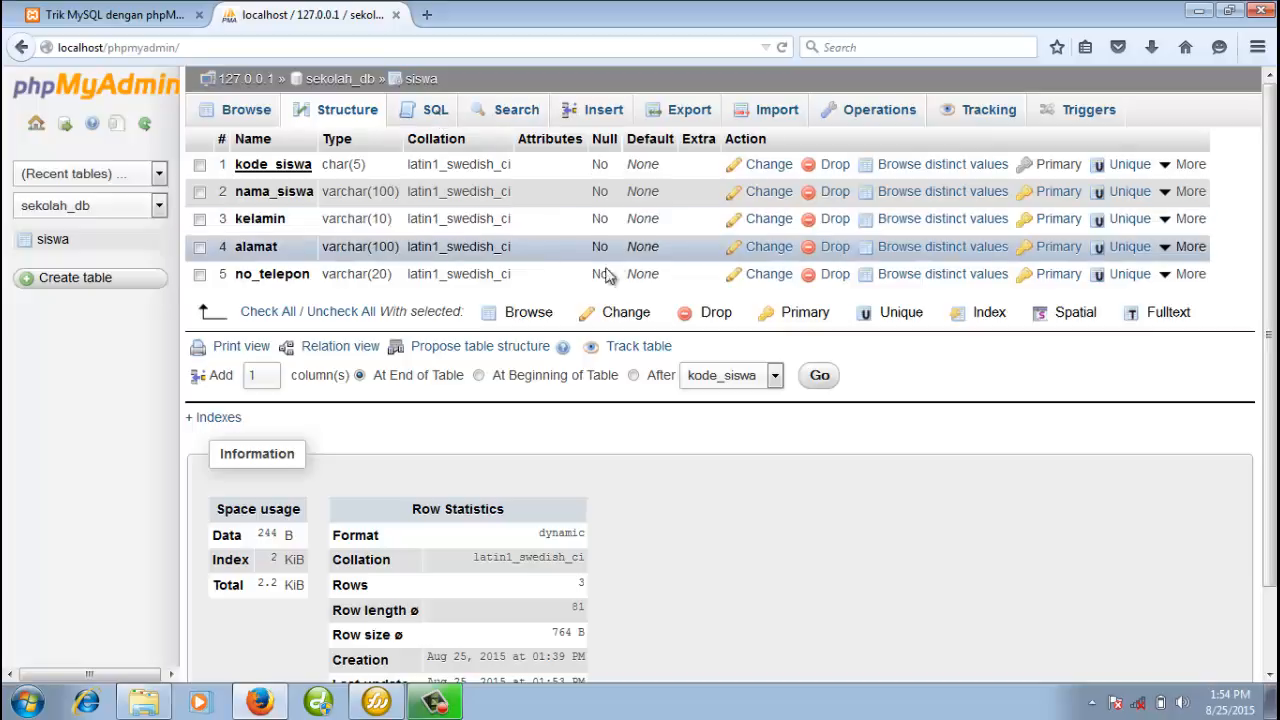
click(766, 221)
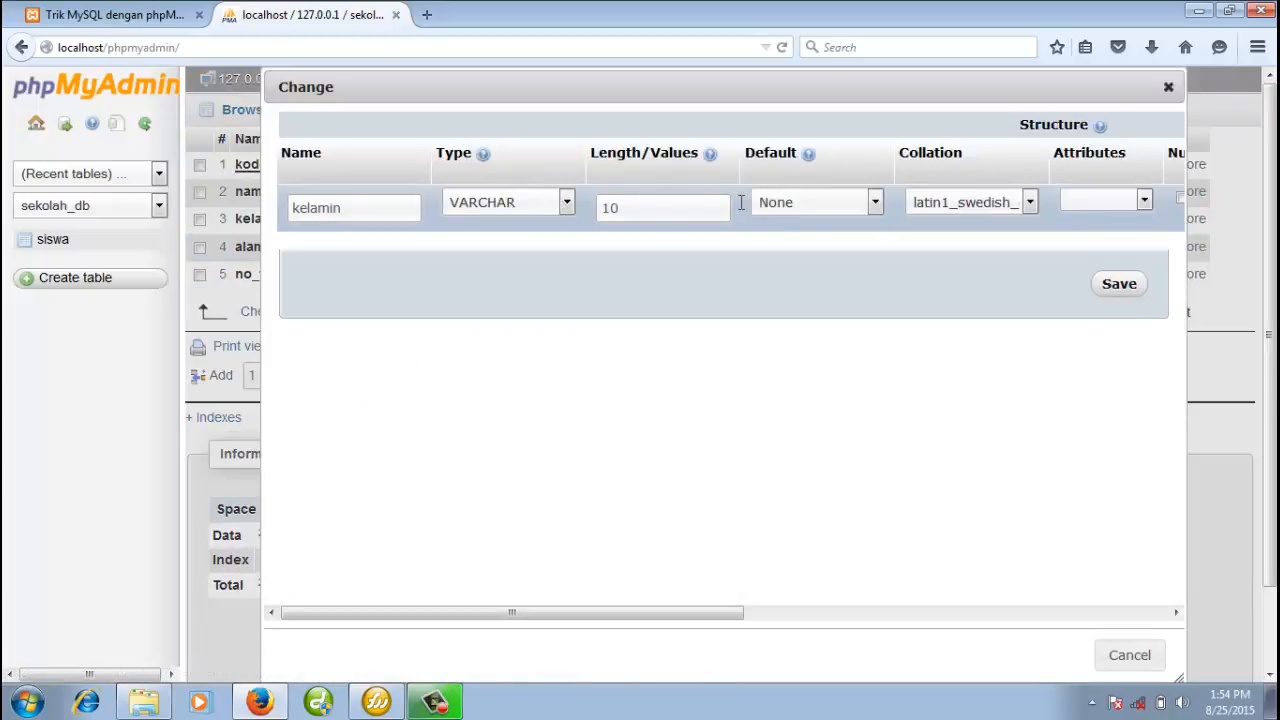
click(1166, 88)
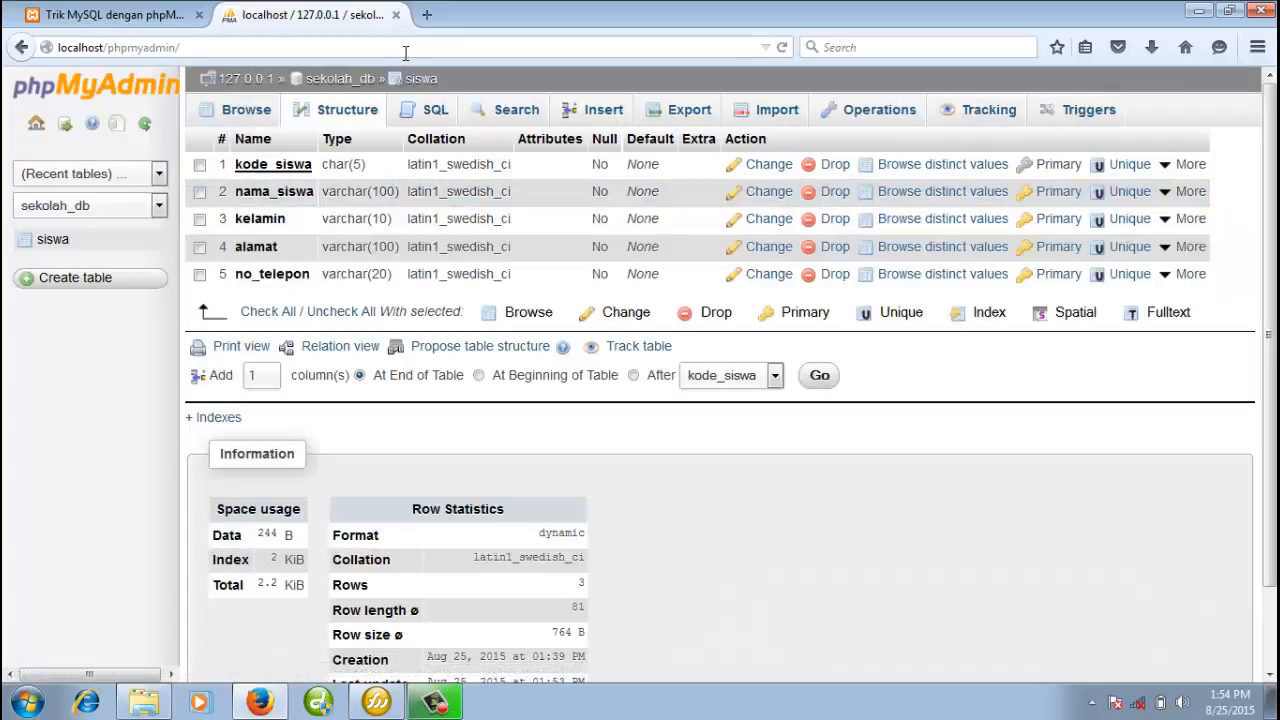
click(342, 79)
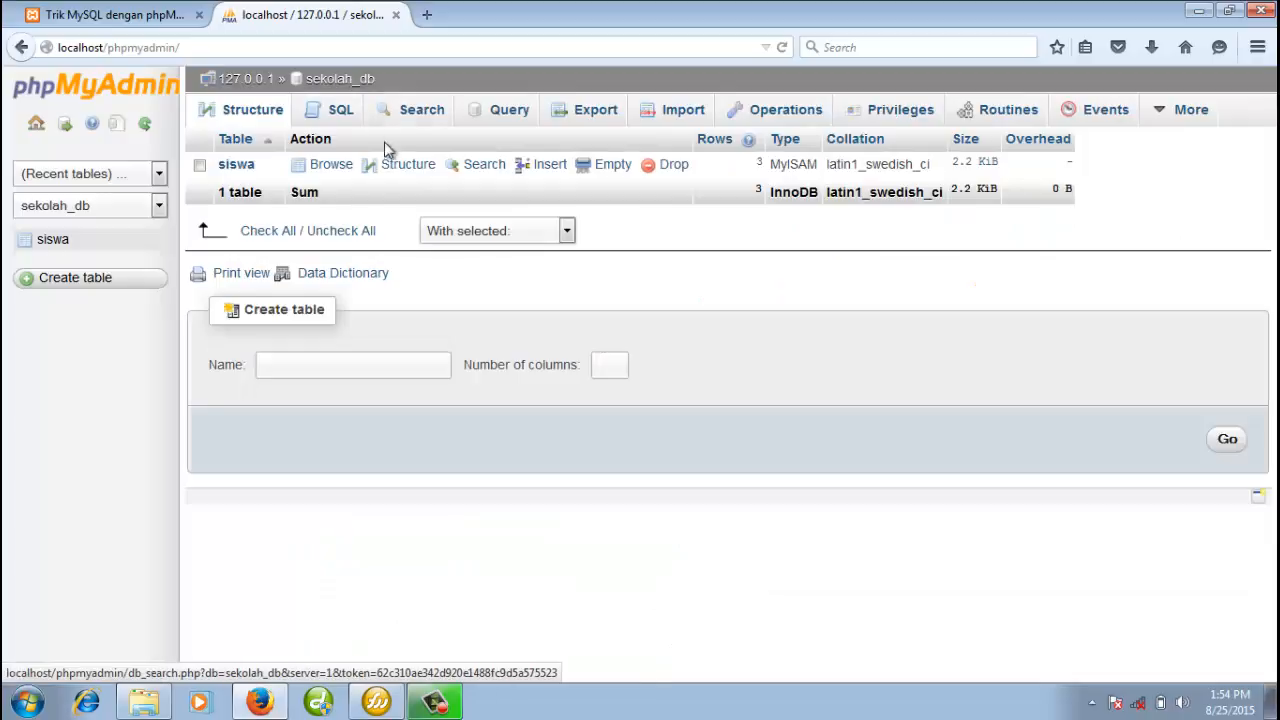
Reload sekolah_db and show the siswa table's column structure
click(342, 79)
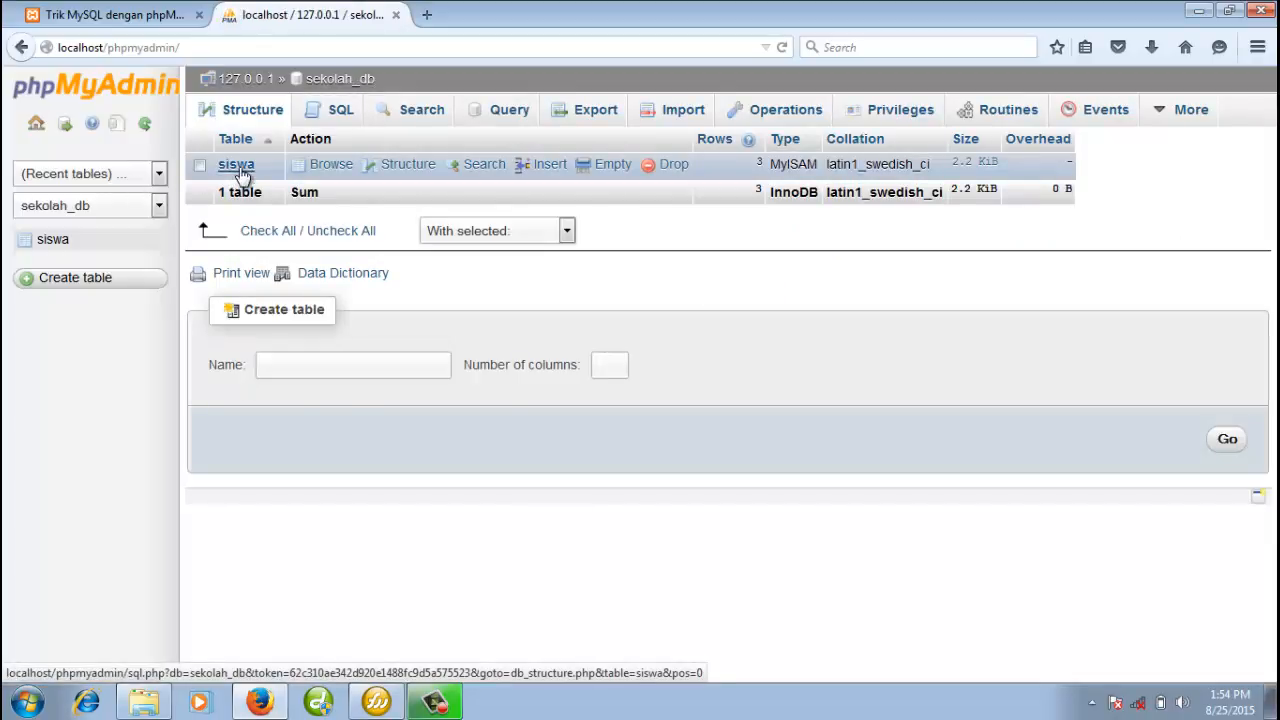
click(412, 166)
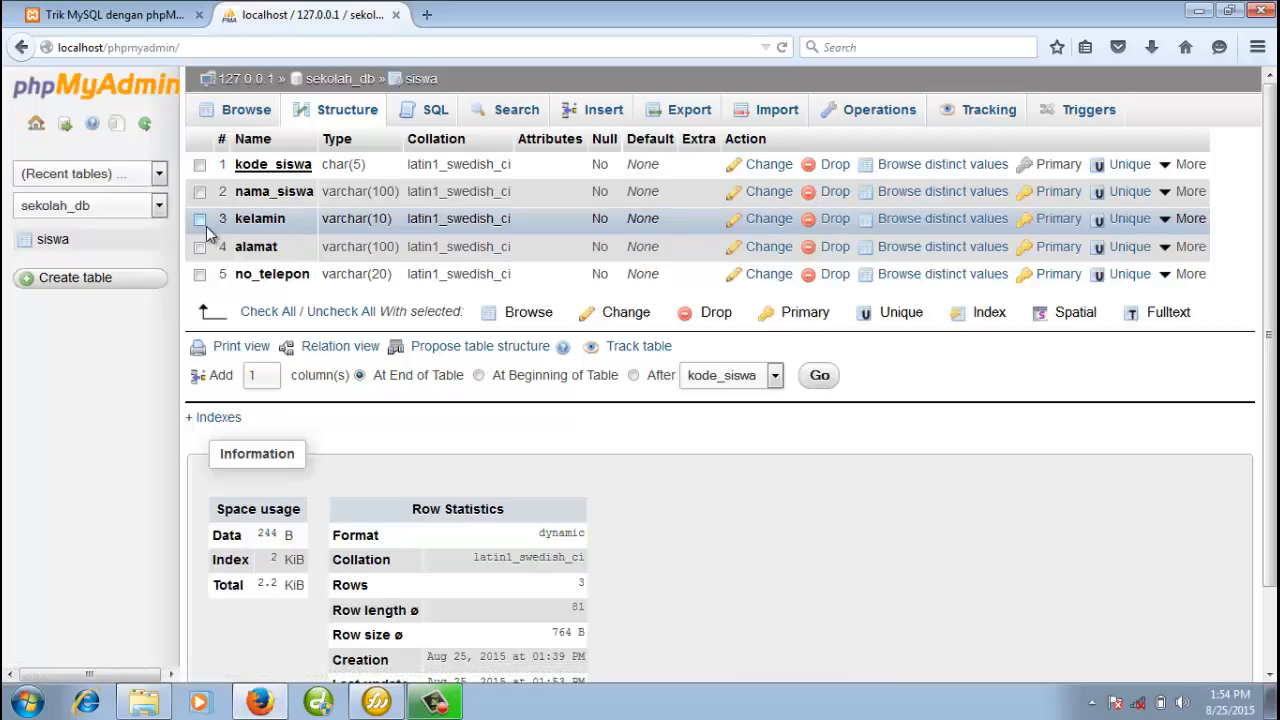
Change the kelamin column from varchar(10) to CHAR with length 1 and save
click(769, 219)
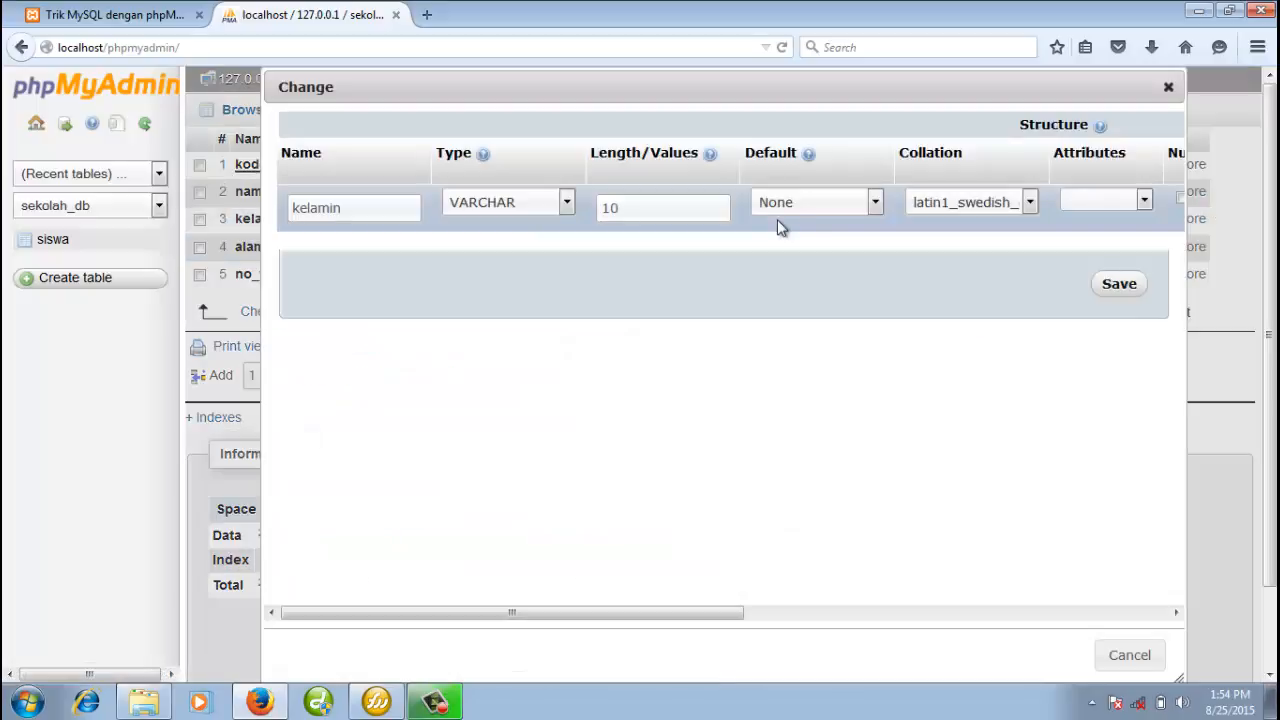
drag(357, 209, 294, 210)
click(355, 208)
click(518, 206)
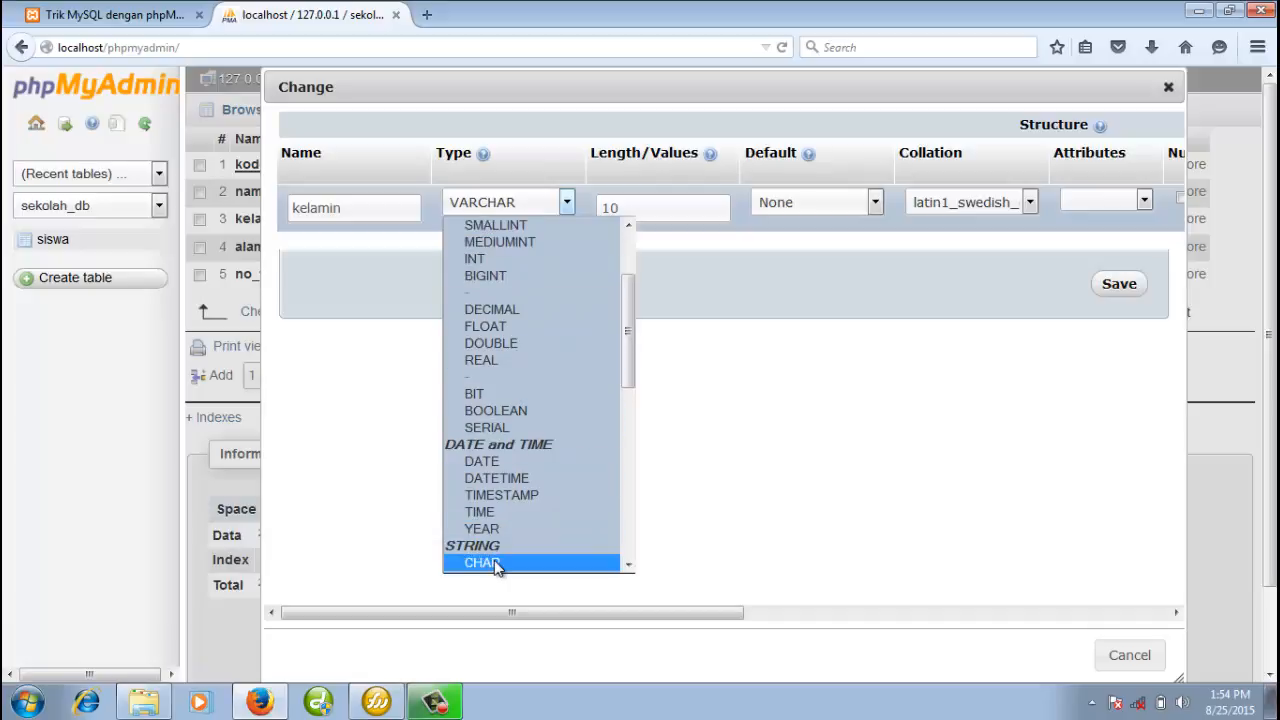
click(488, 563)
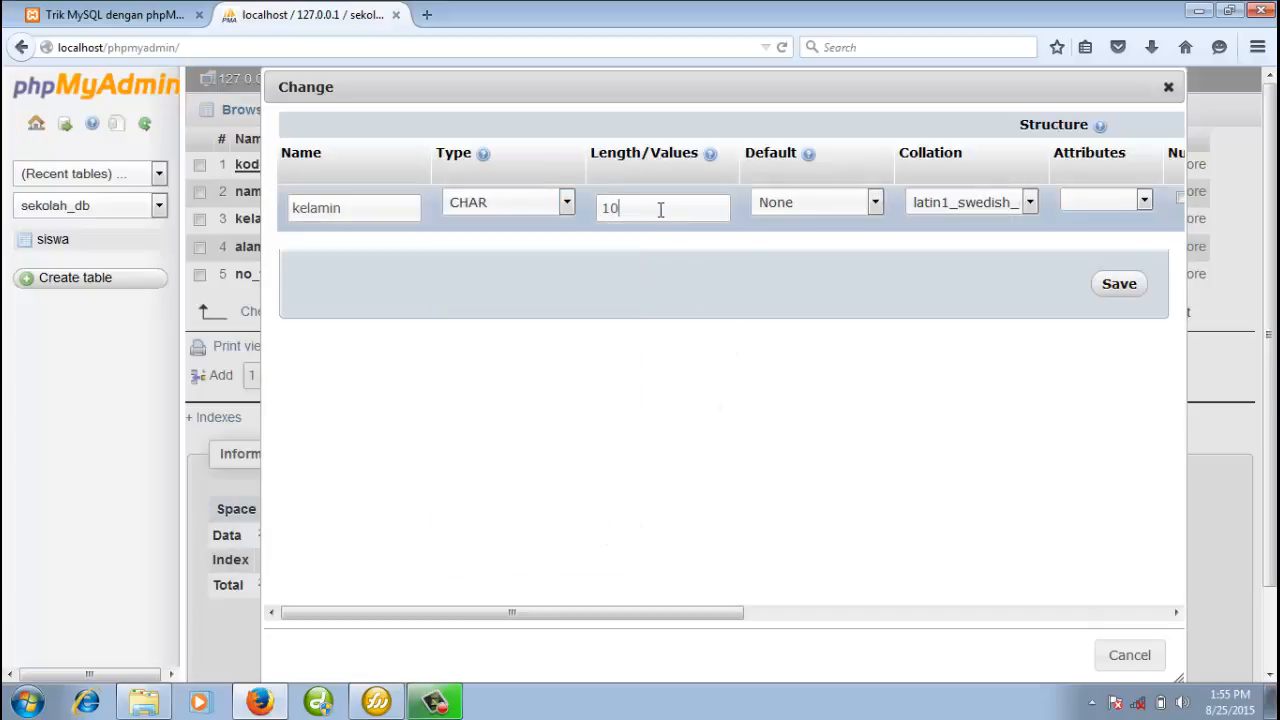
drag(661, 210, 598, 217)
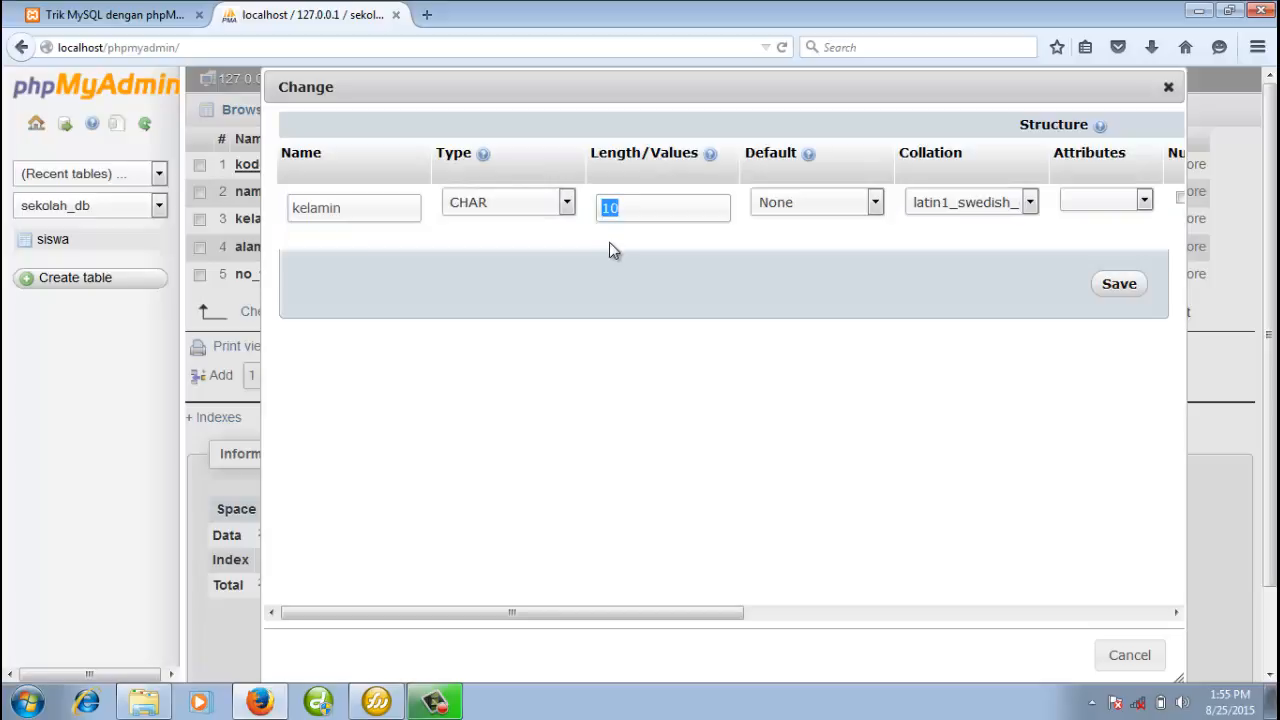
text(1)
click(876, 285)
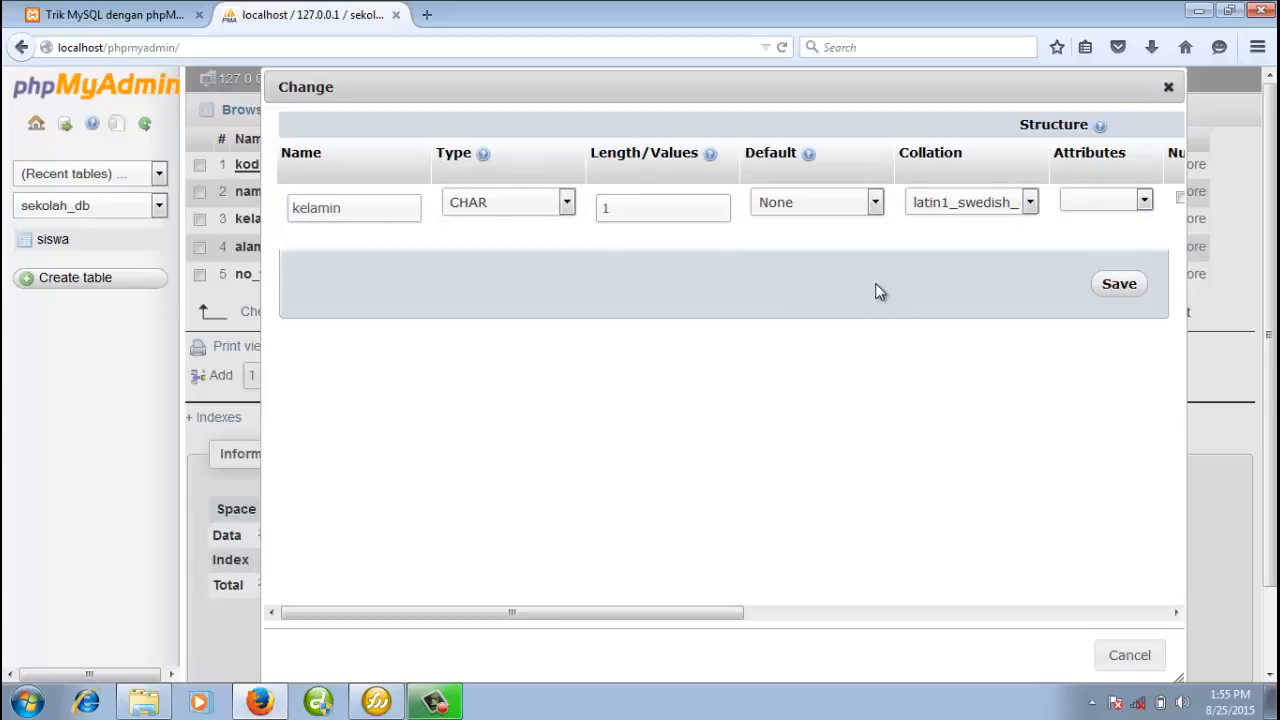
click(1120, 288)
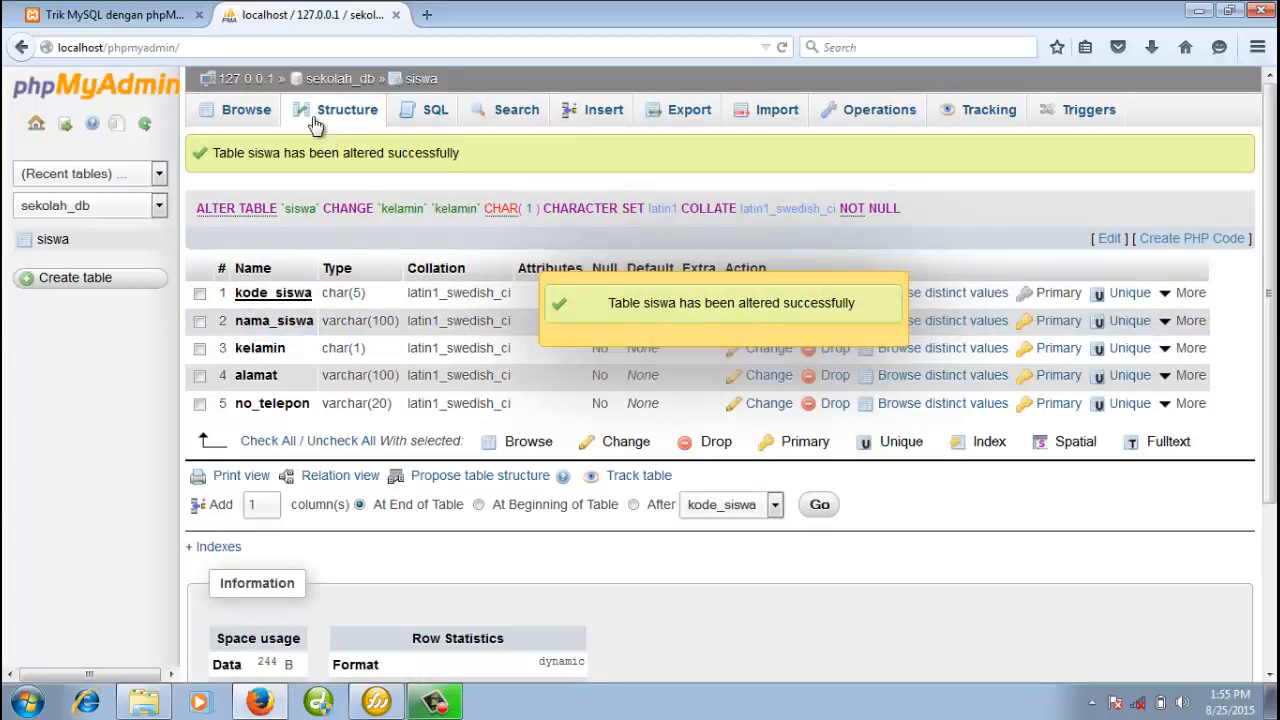
click(244, 116)
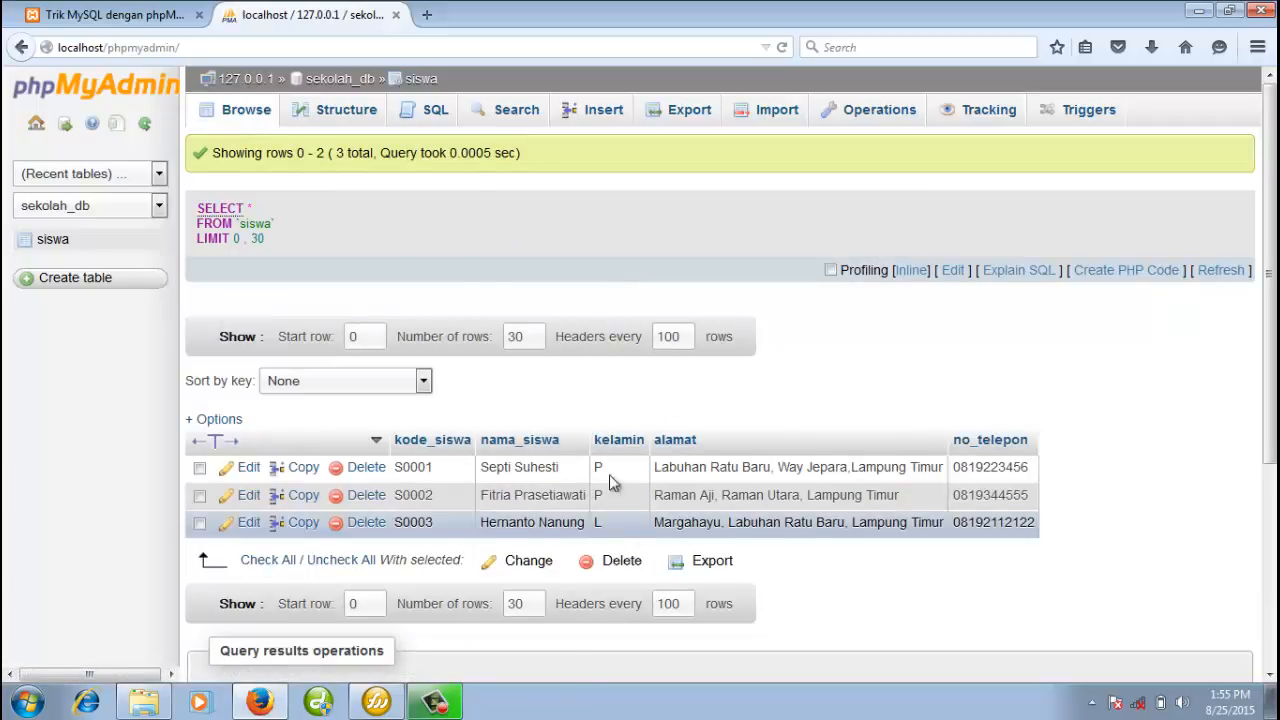
click(352, 114)
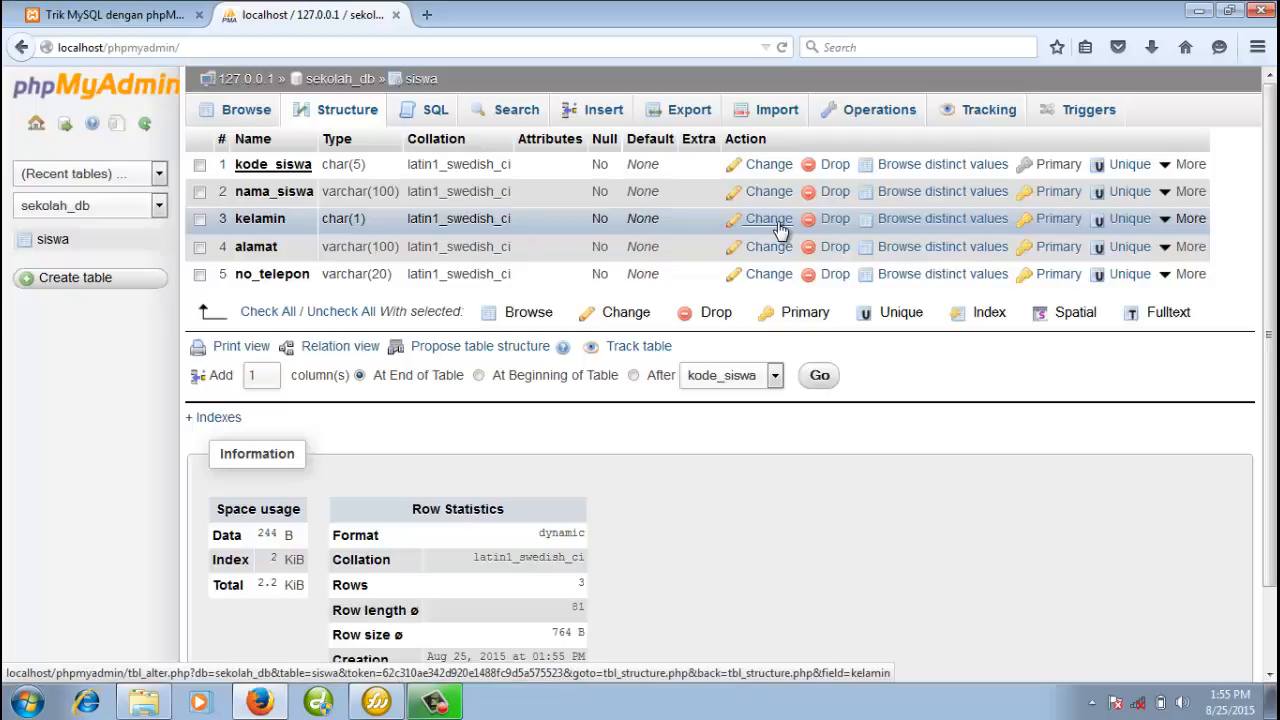
Move between the siswa pages and sekolah_db, ending on the siswa records S0001 to S0003
click(245, 112)
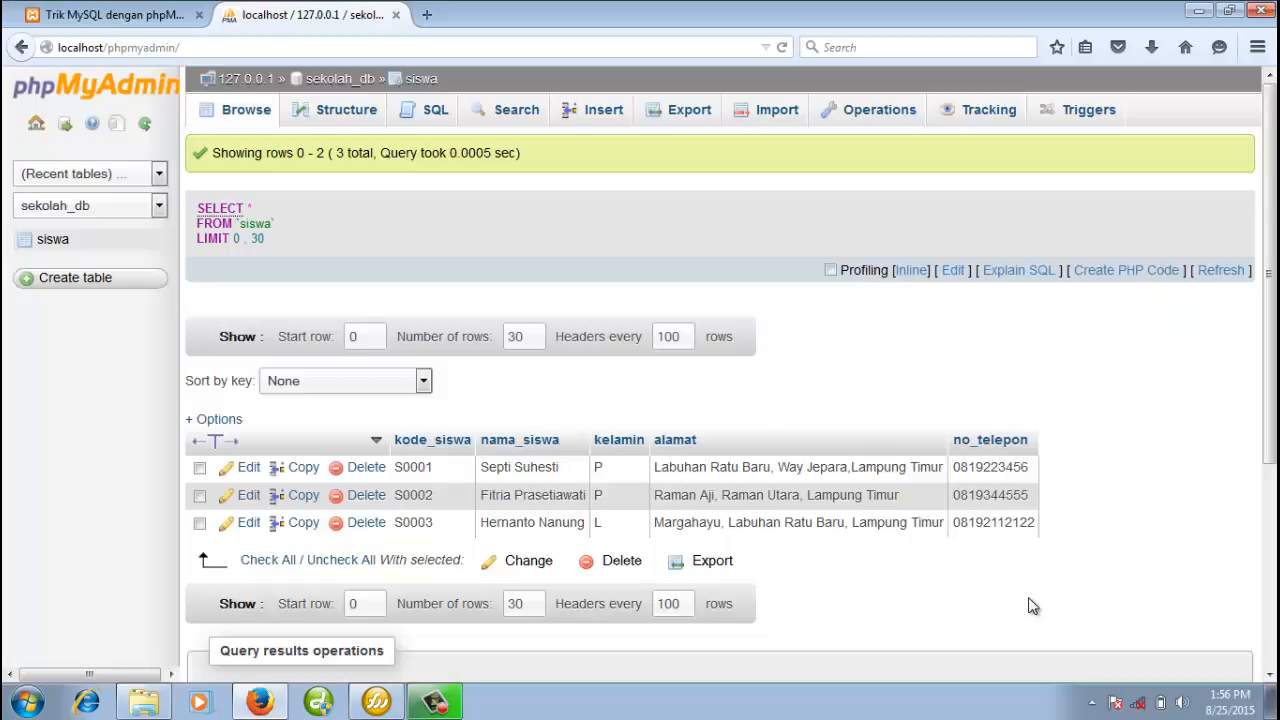
click(418, 80)
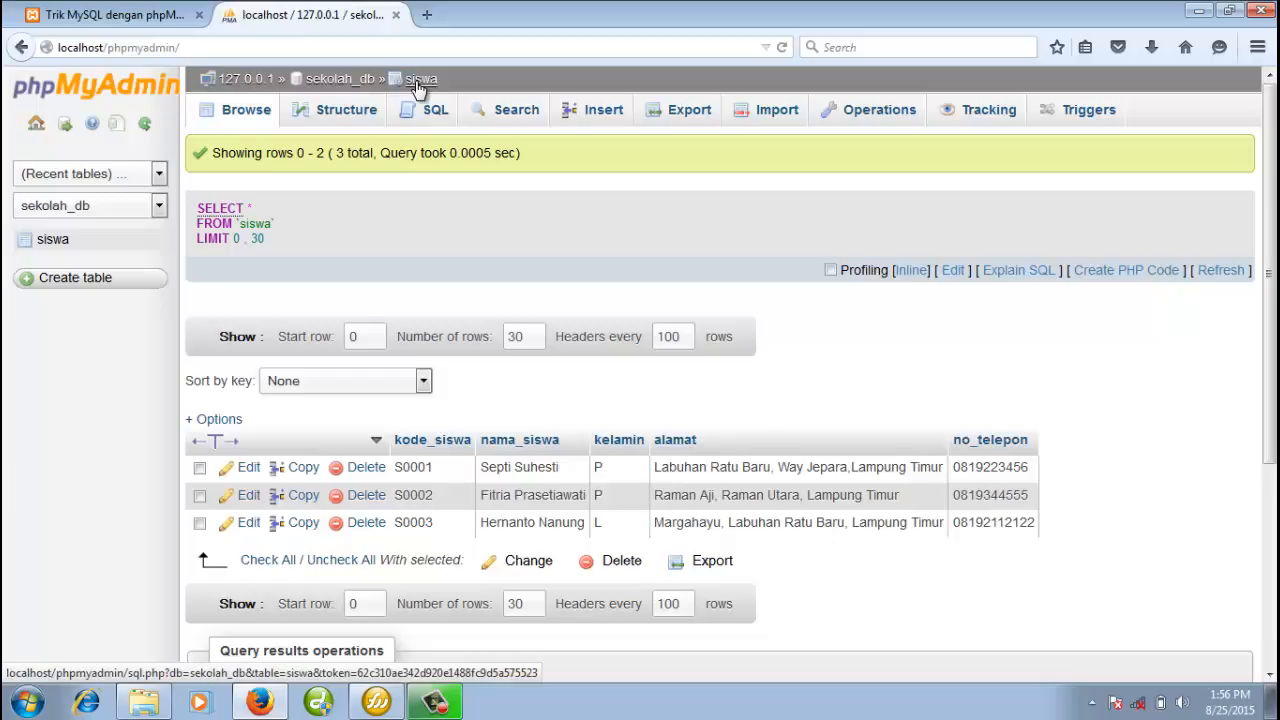
click(349, 118)
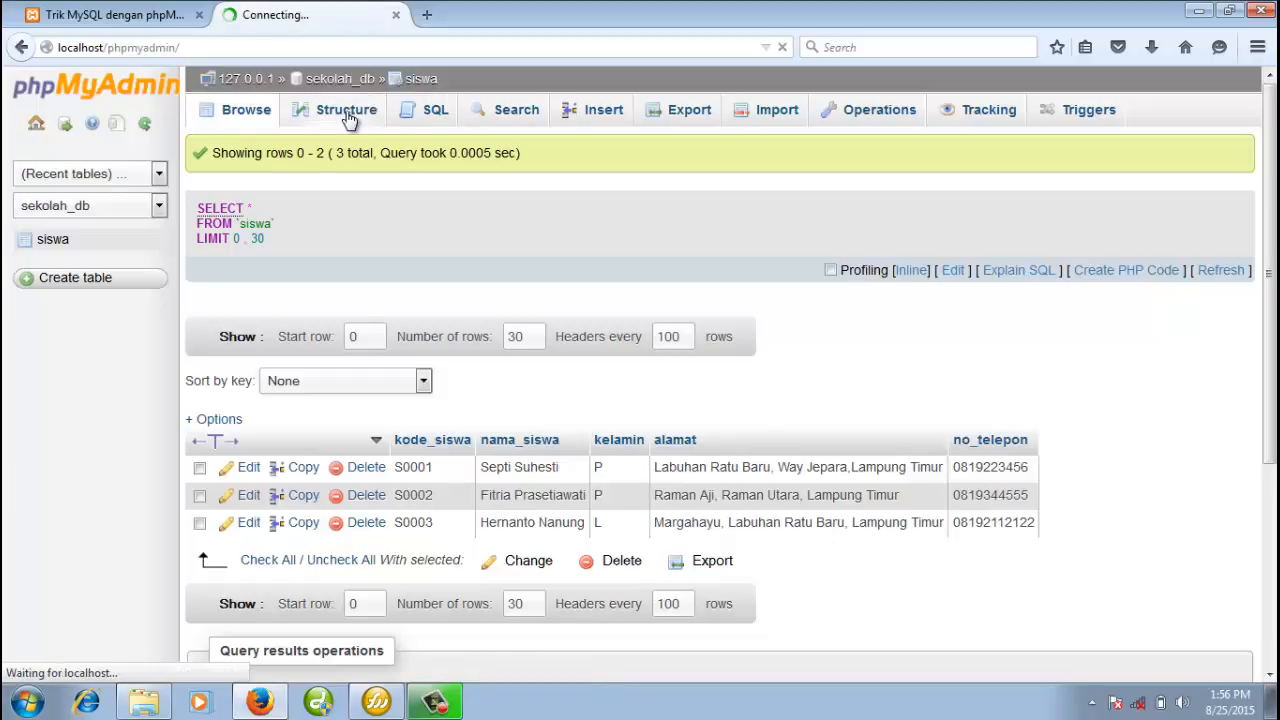
click(362, 80)
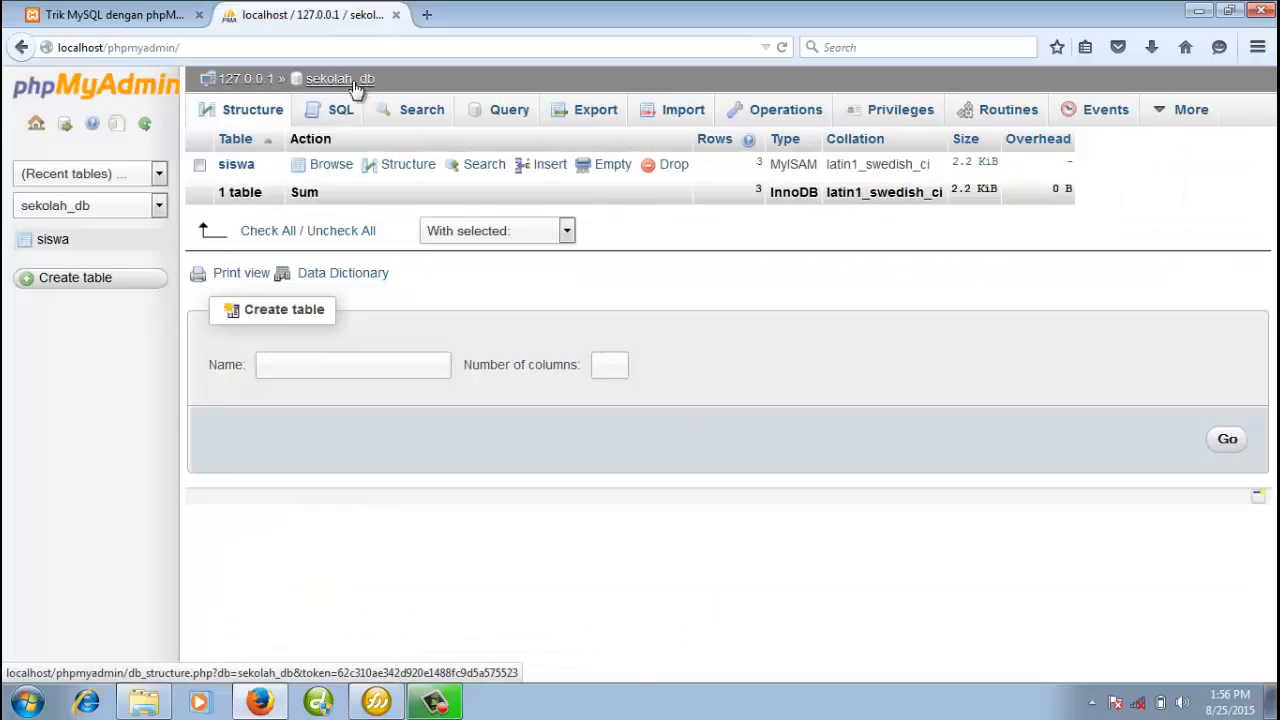
click(338, 172)
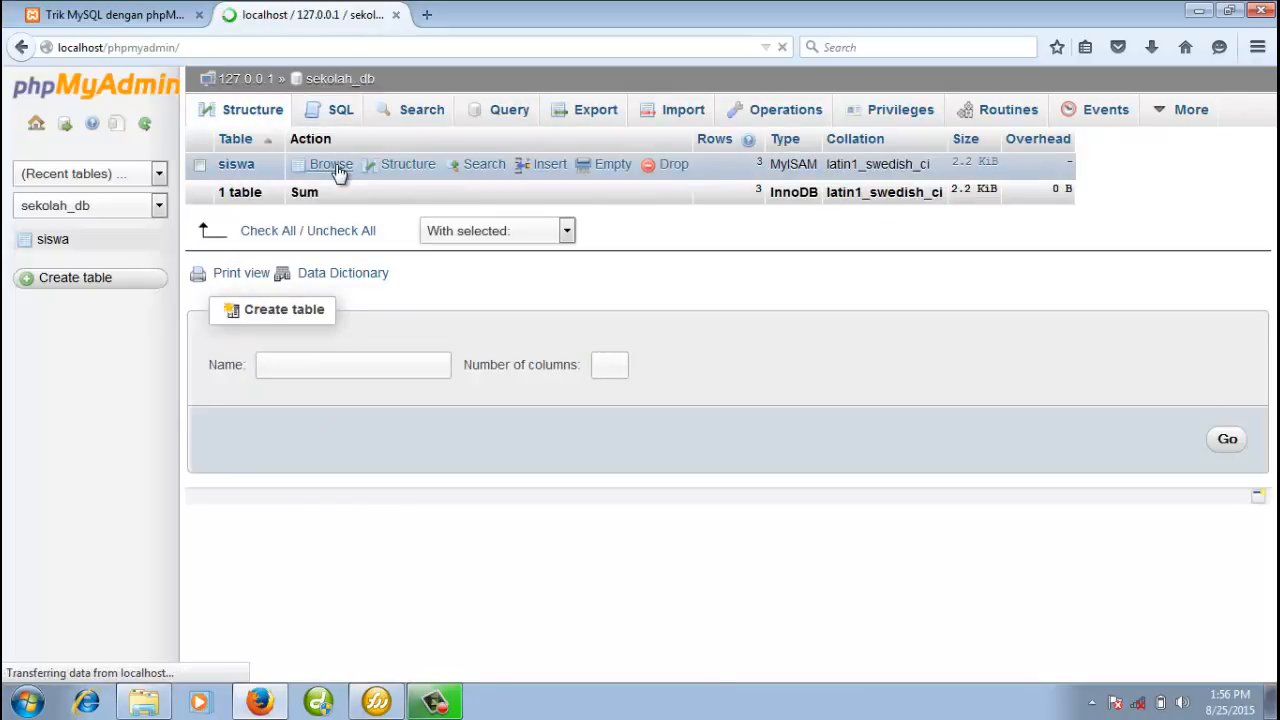
click(356, 82)
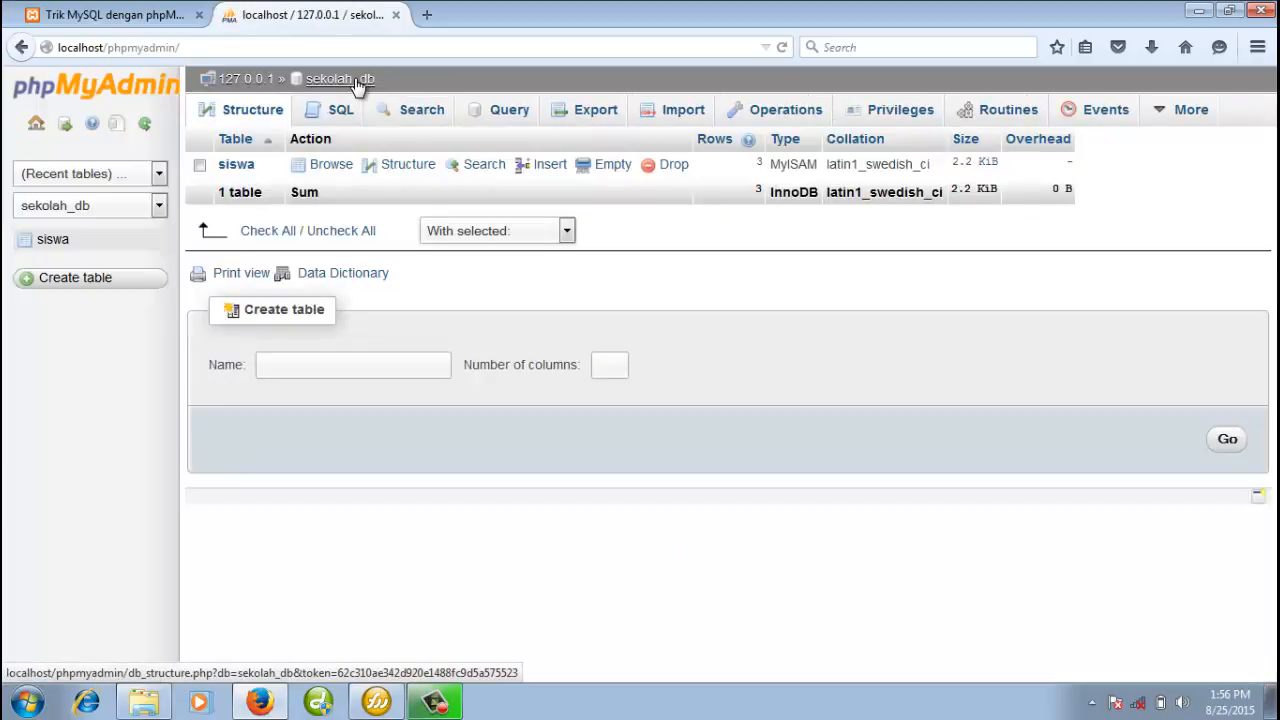
click(333, 168)
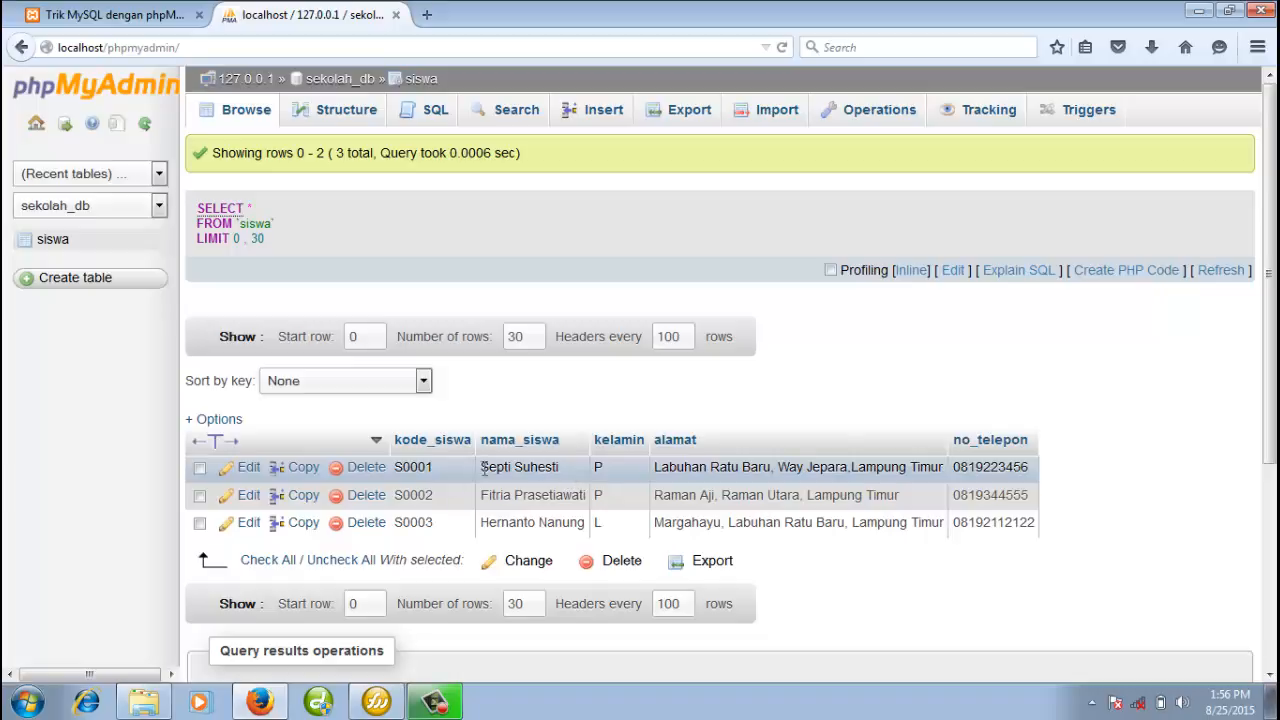
Edit row S0001's nama_siswa to the student's longer full name and save it
click(248, 470)
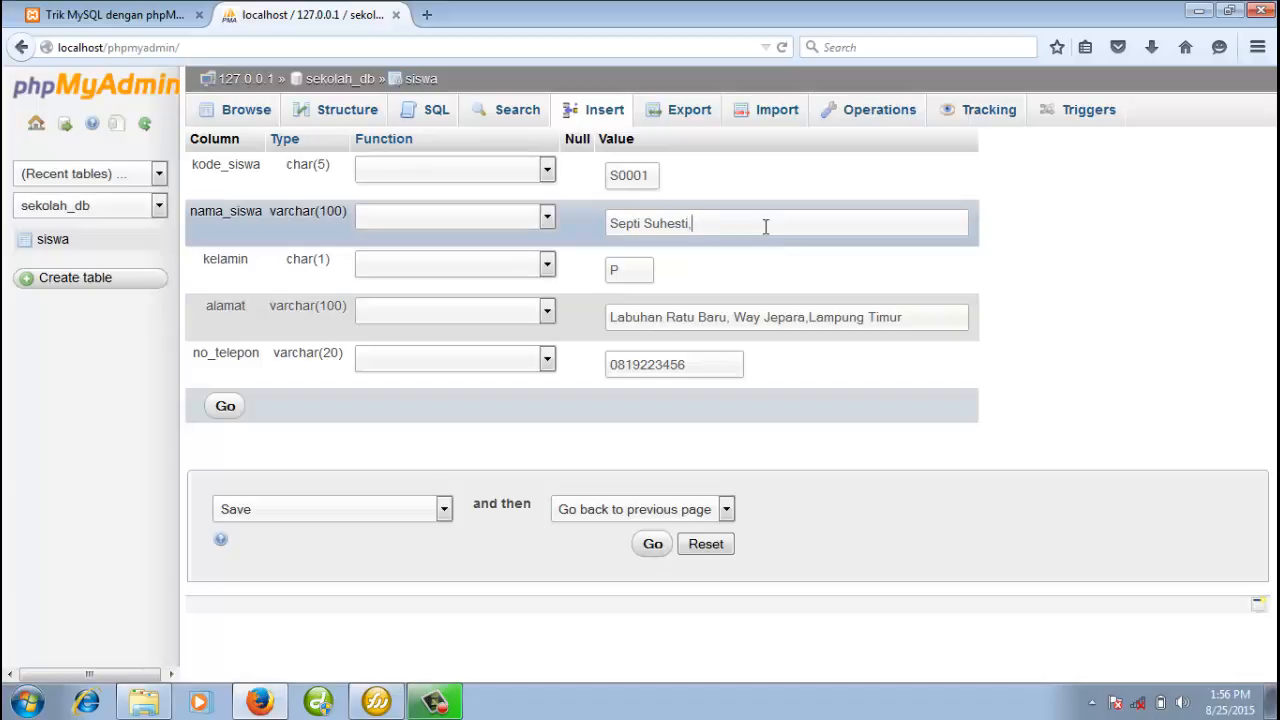
key(BackSpace)
text(S)
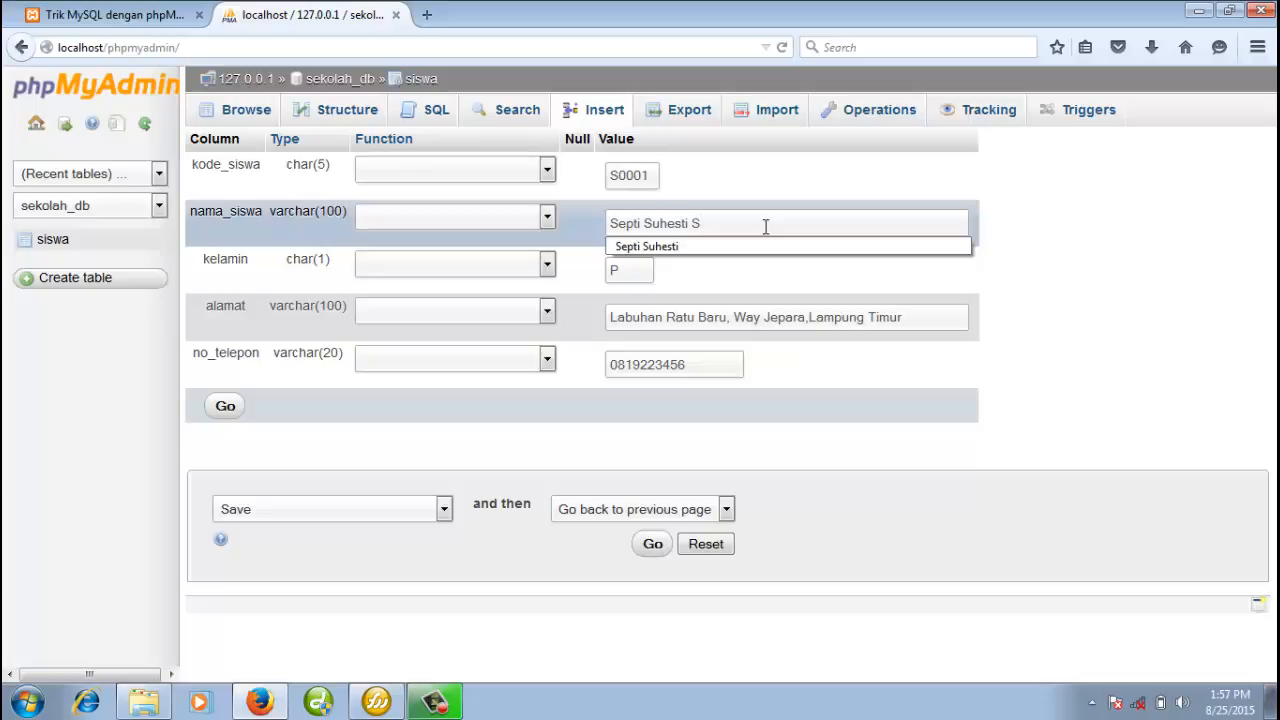
text(us)
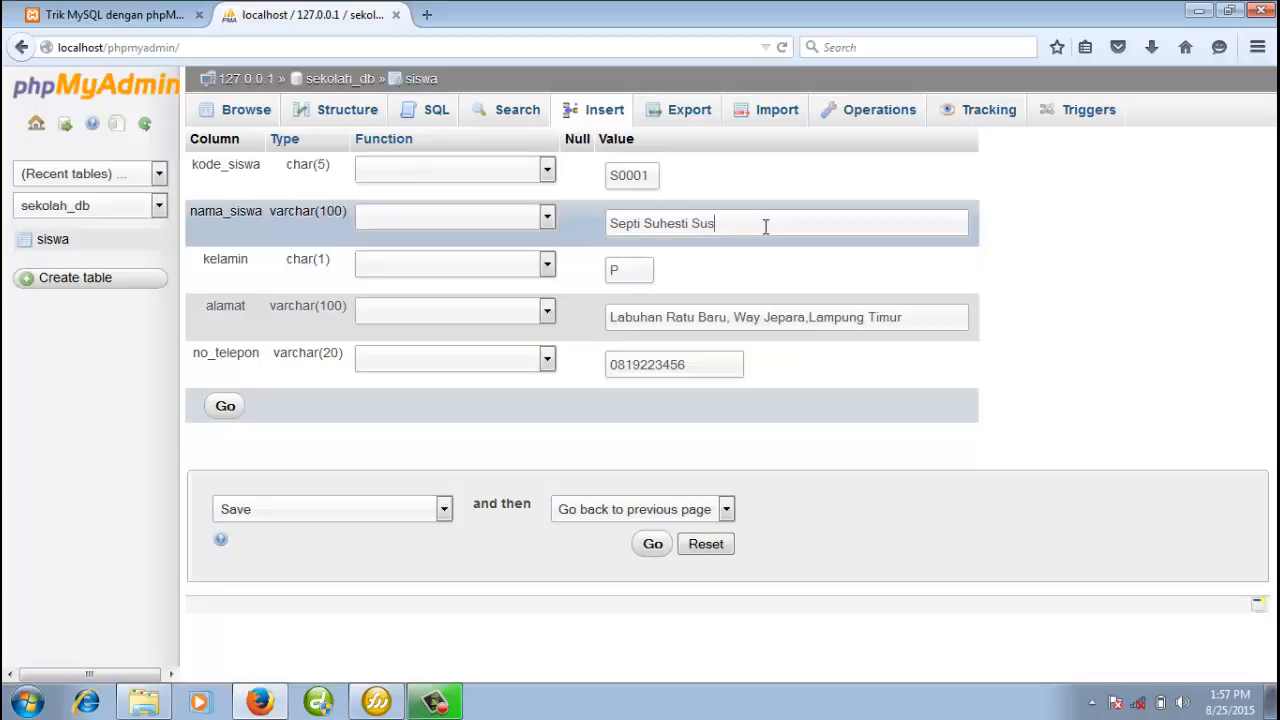
text(aianti)
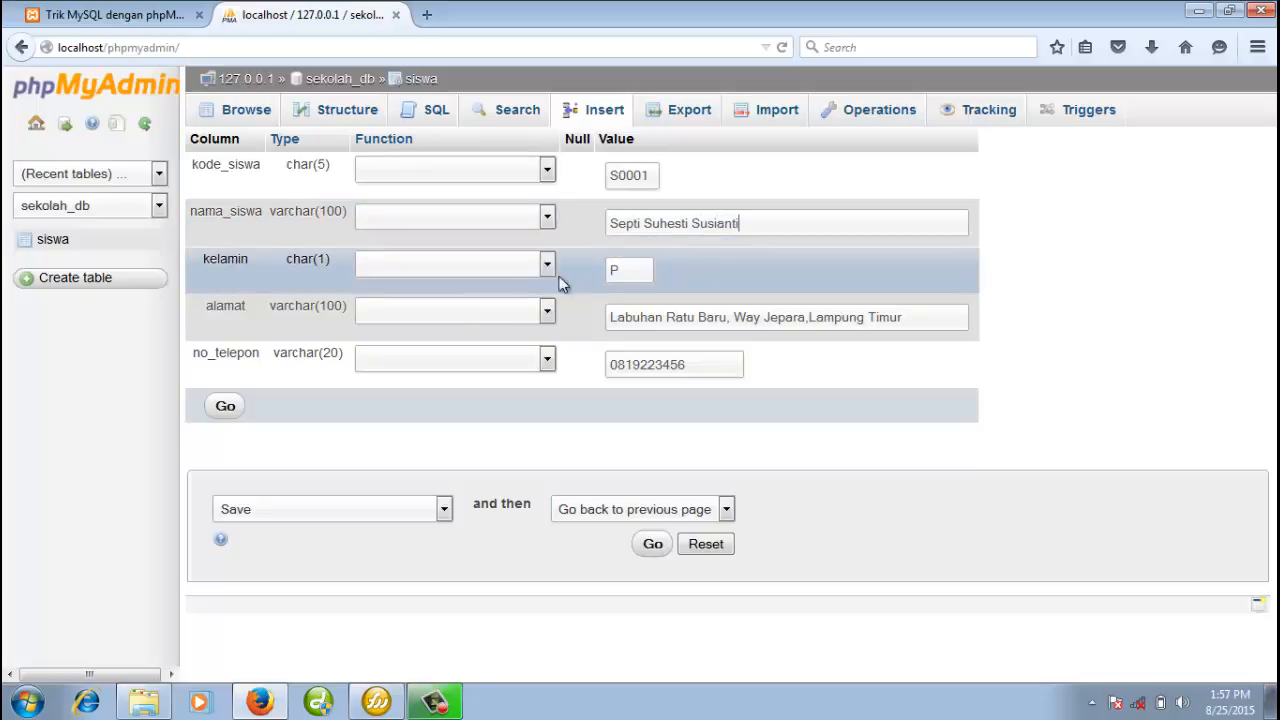
click(228, 408)
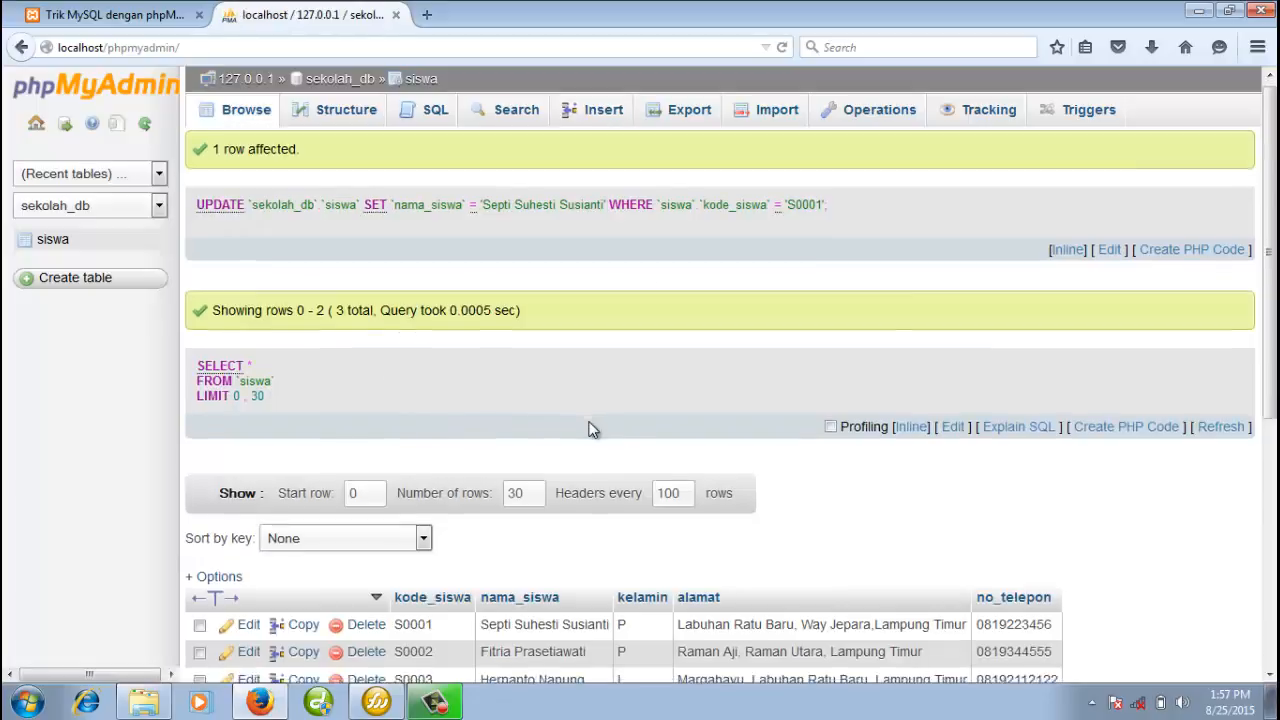
Check the update result, return to sekolah_db, and switch to the tutorial's title page tab
scroll(600, 440, down, 4)
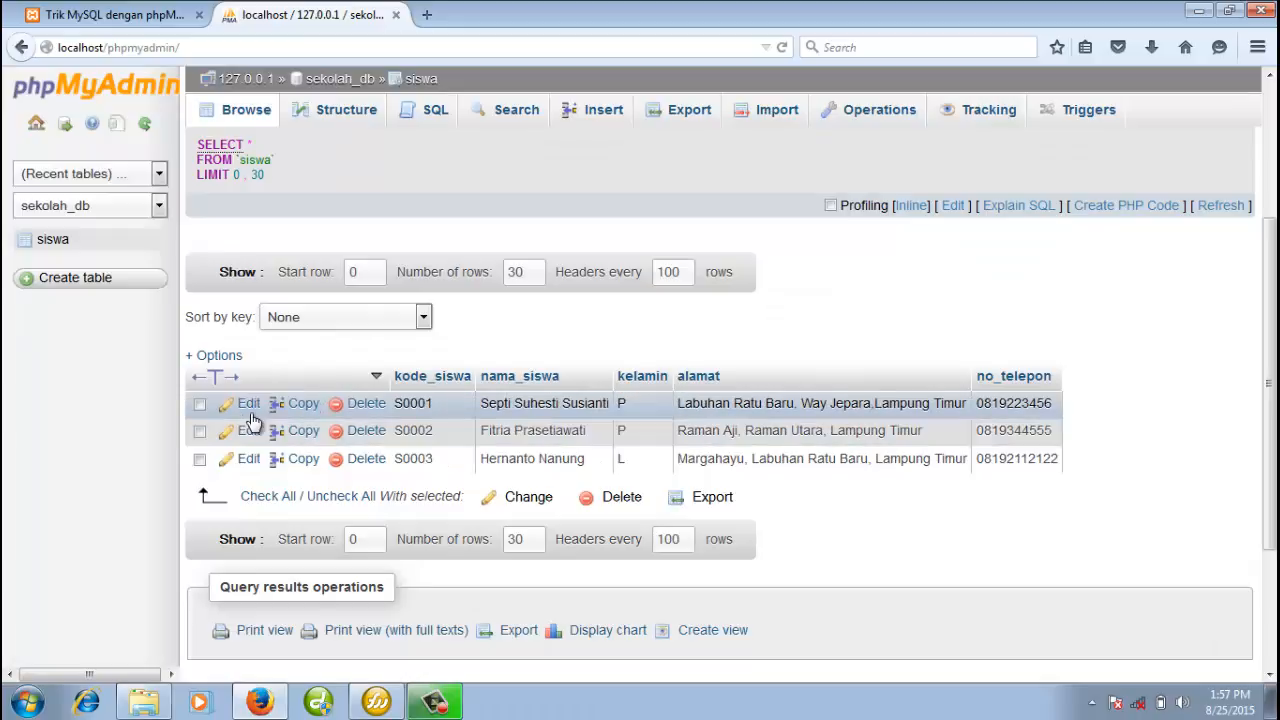
scroll(245, 415, up, 2)
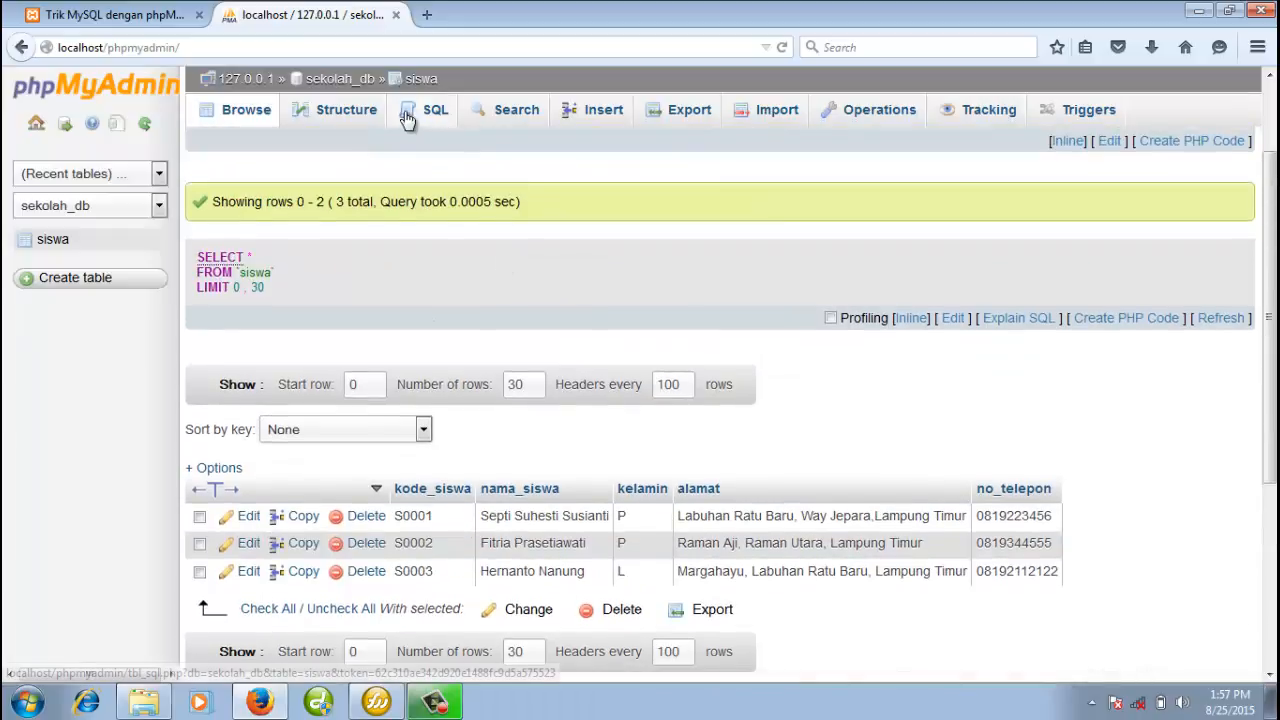
click(358, 86)
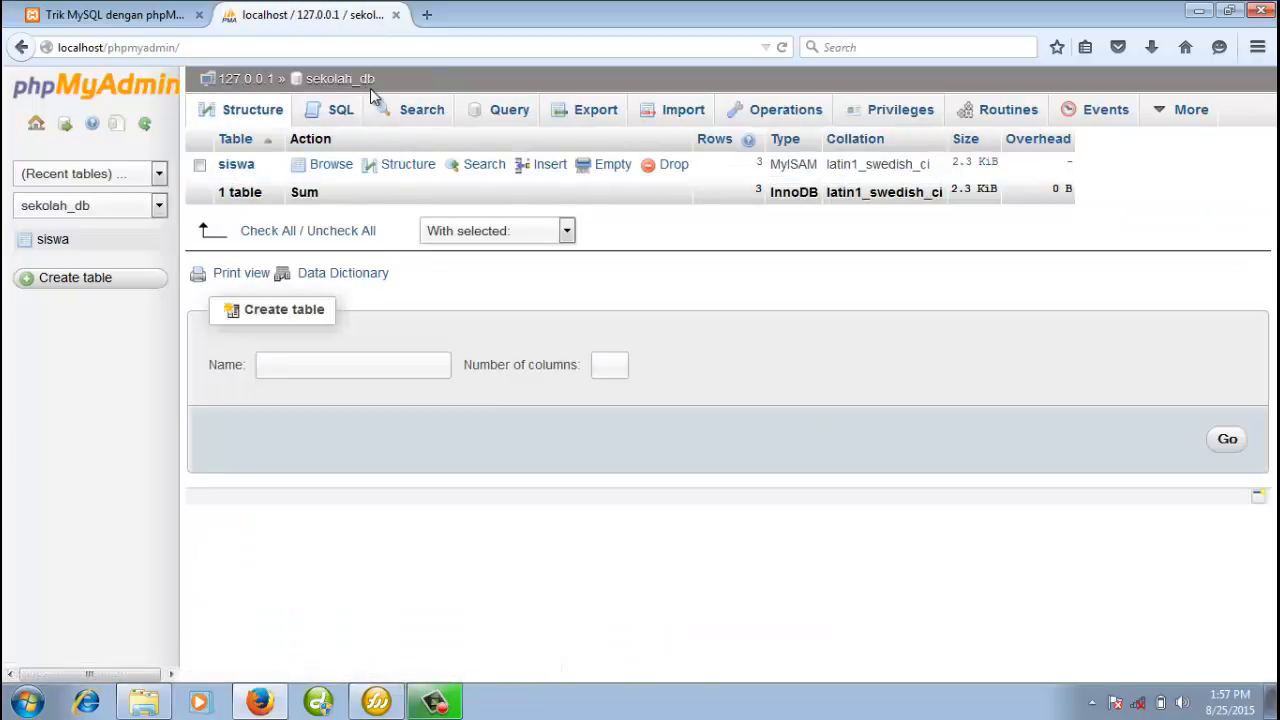
click(100, 15)
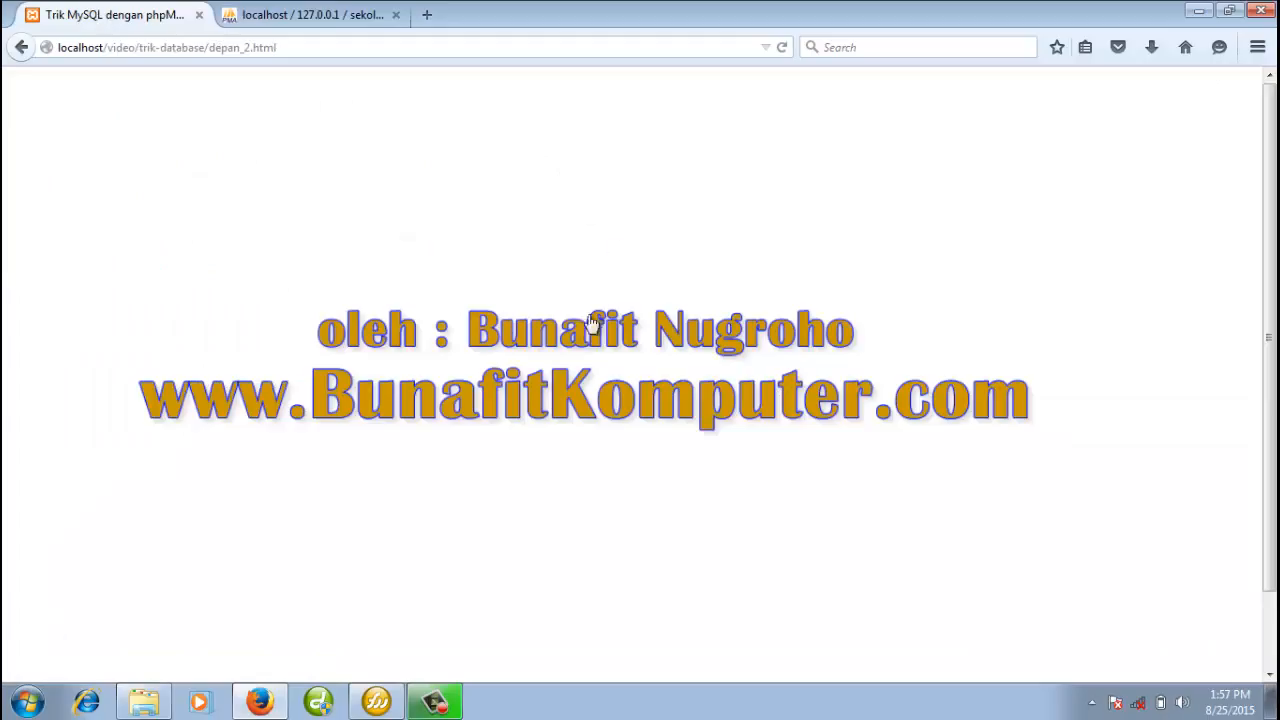
Page through the tutorial's closing pages up to depan_5.html, the SkripVB.com page
click(582, 348)
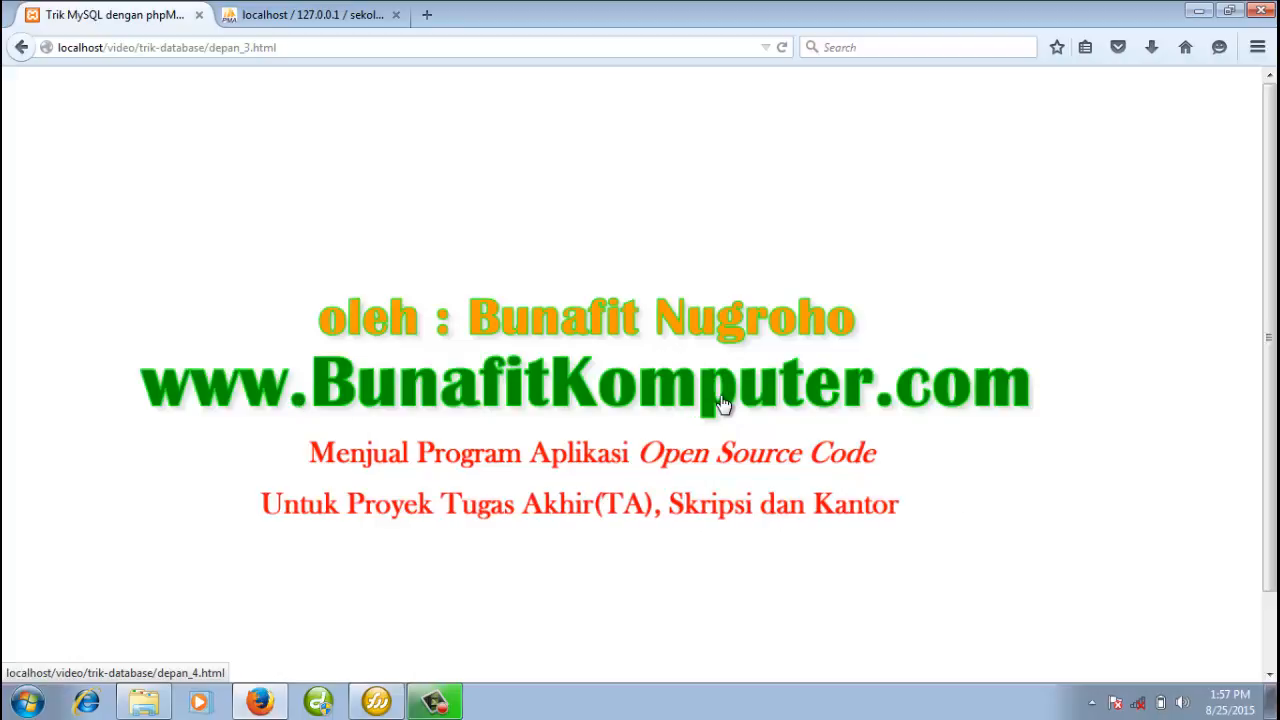
click(571, 400)
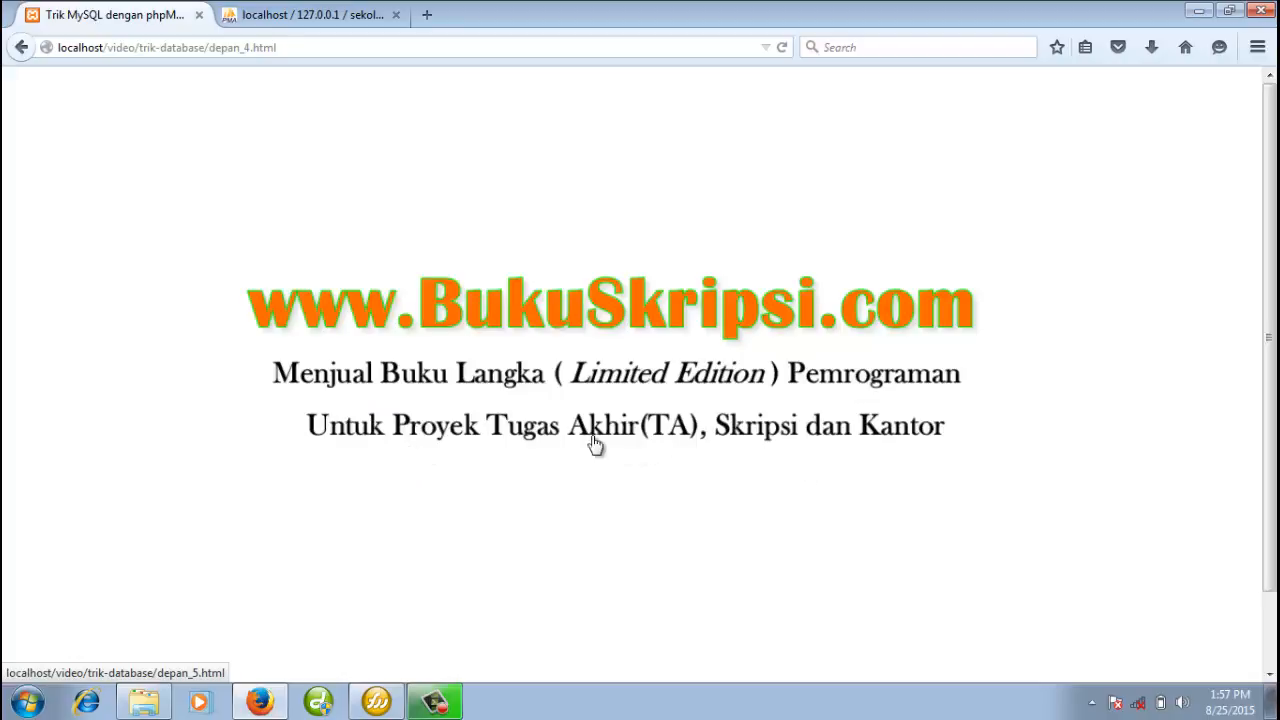
click(650, 425)
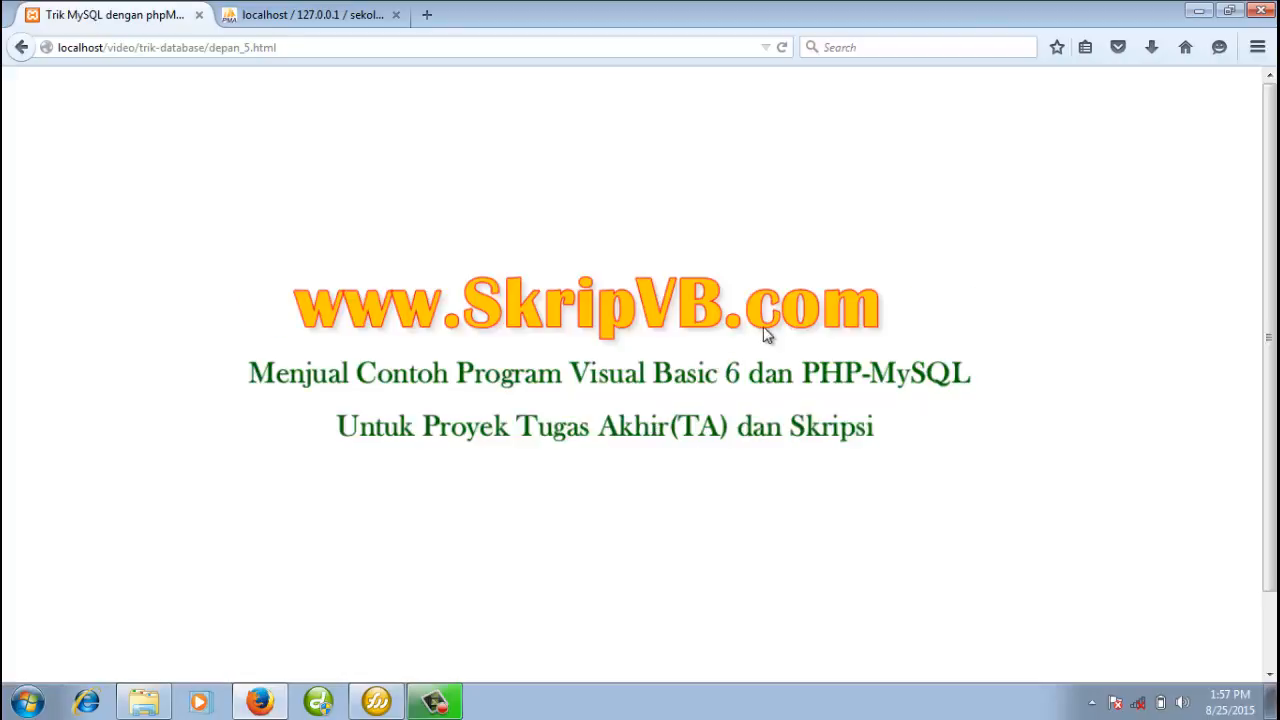